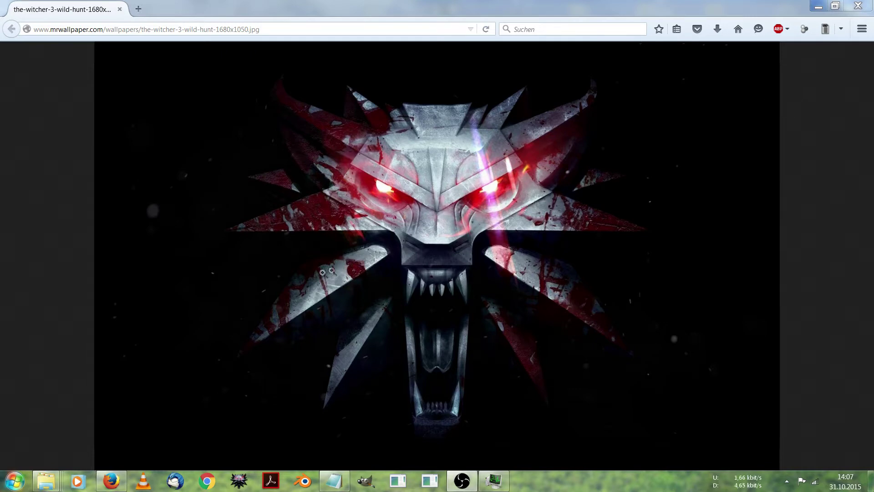
Open Windows Explorer from the taskbar to show the computer's drives.
left_click(48, 482)
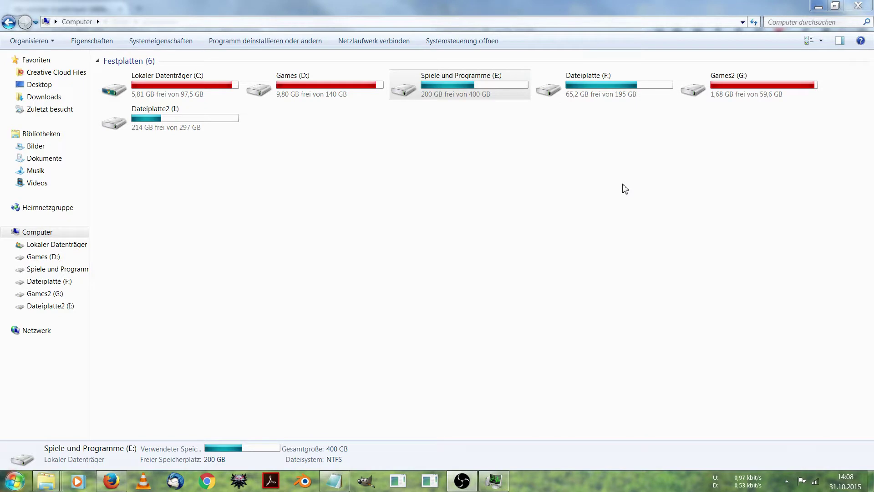
Create a new folder named iconmod inside E:\Modwitcher.
double_click(472, 94)
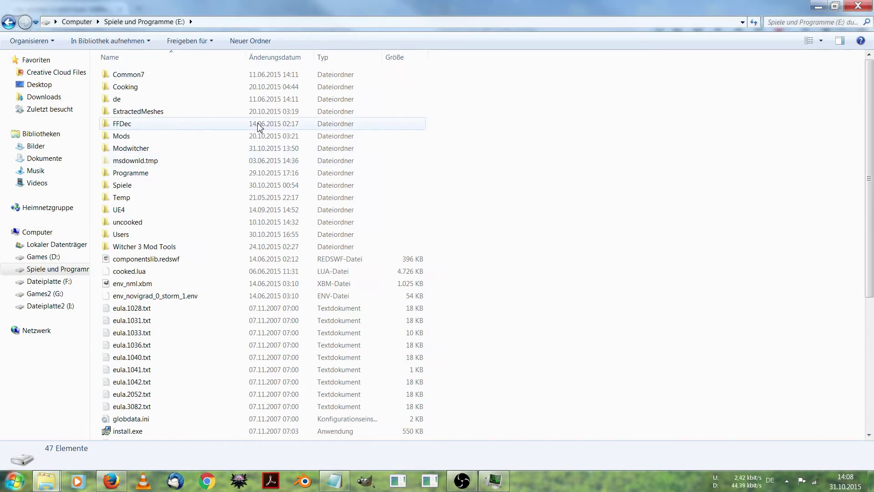
left_click(182, 149)
double_click(182, 149)
right_click(151, 301)
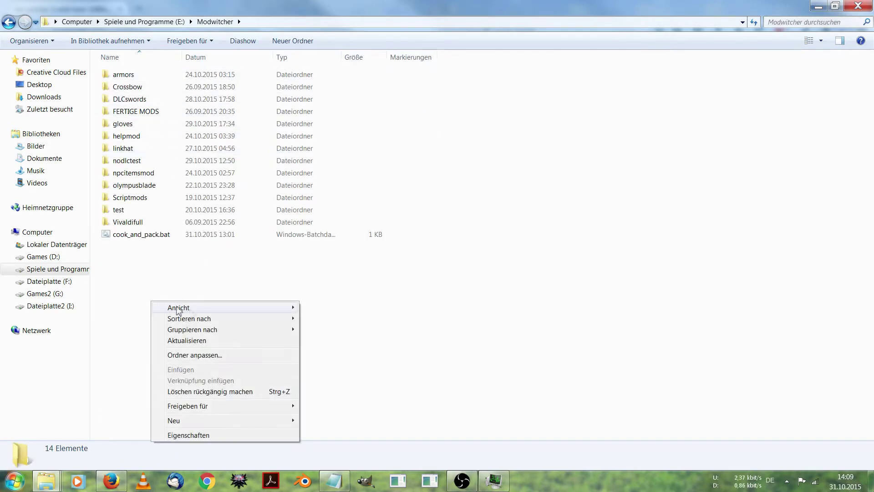
mouse_move(227, 429)
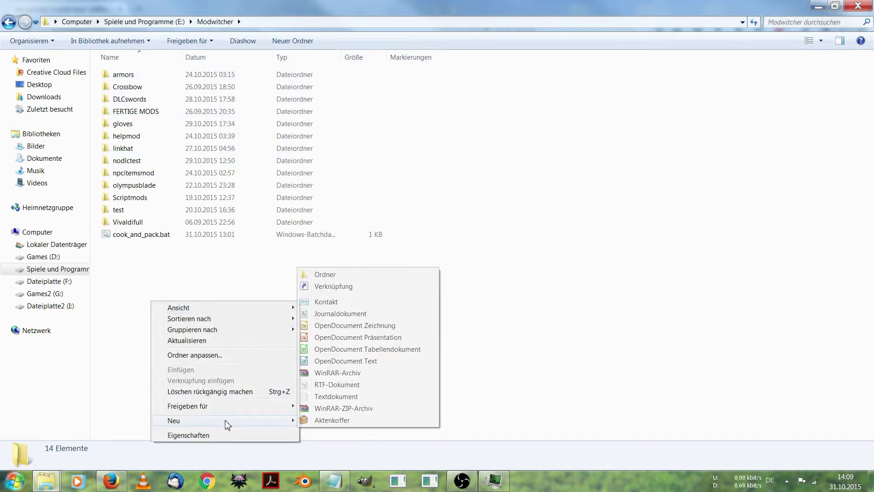
left_click(346, 276)
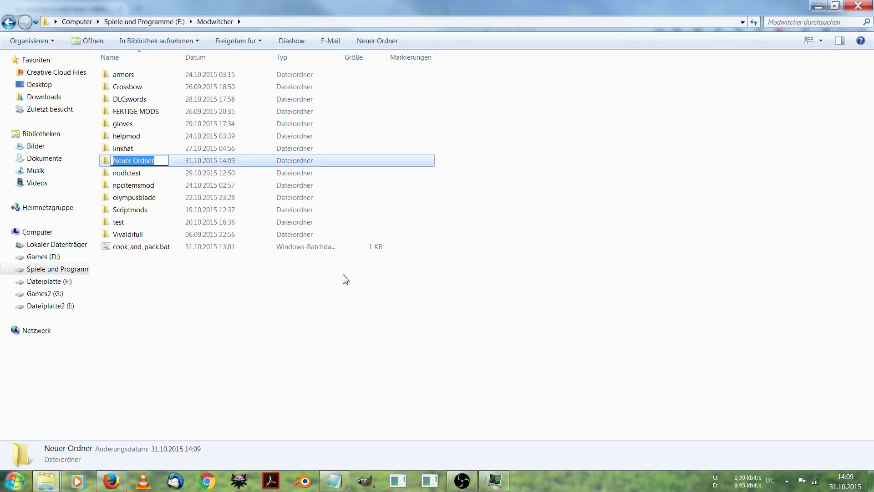
type("iconmod")
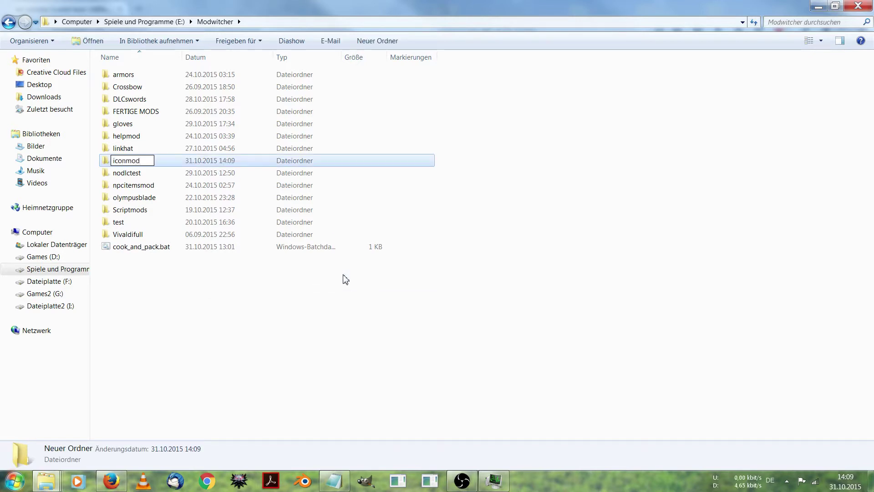
left_click(340, 289)
Inside iconmod, create the subfolders icons and xmls, then open icons.
double_click(144, 148)
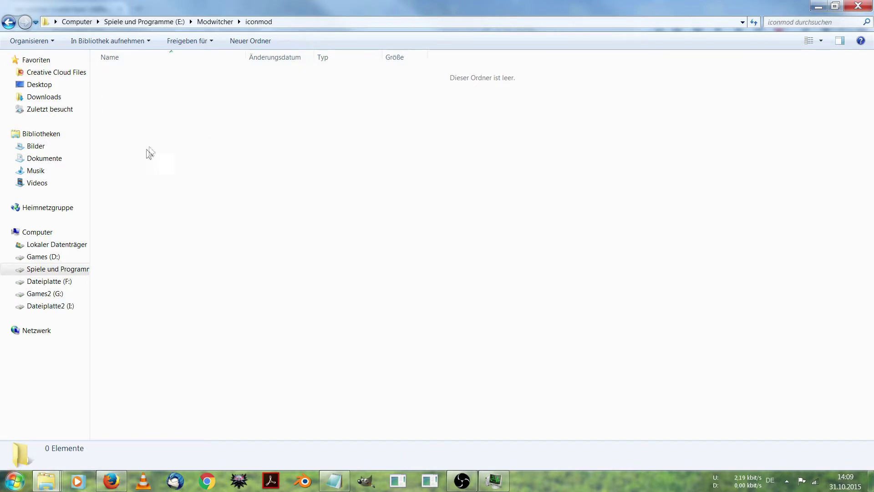
right_click(152, 96)
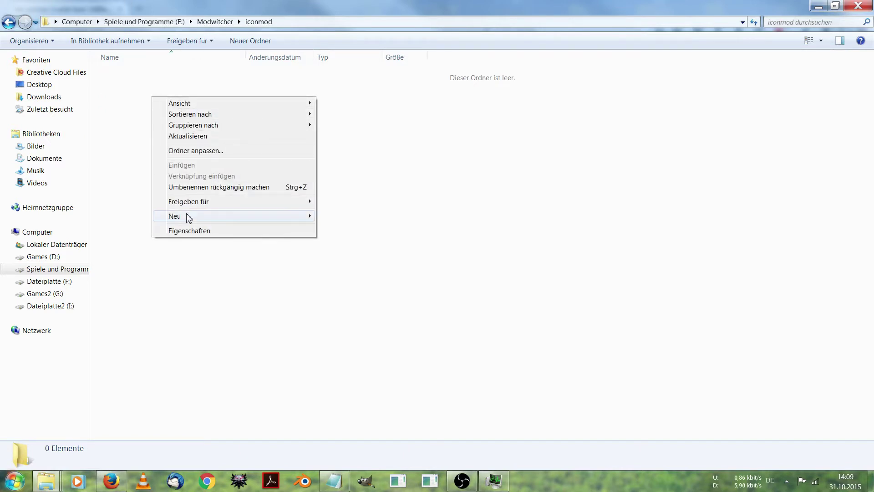
mouse_move(186, 216)
left_click(361, 218)
type("icons")
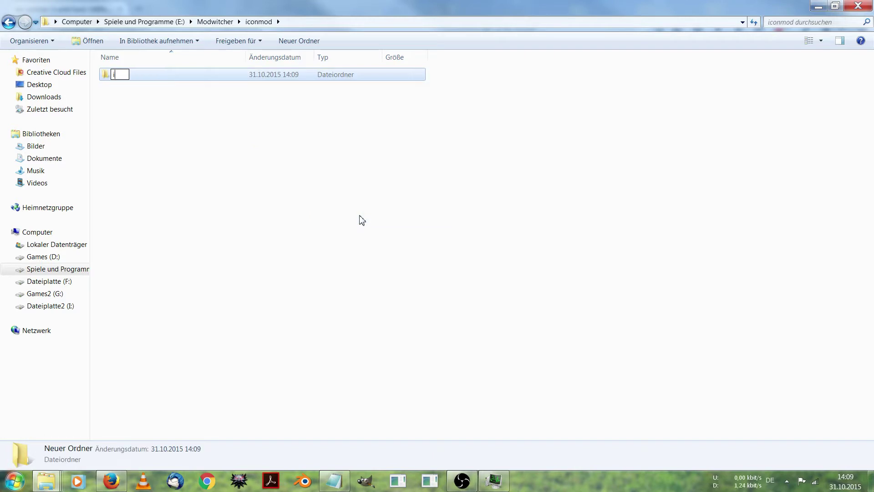
left_click(365, 219)
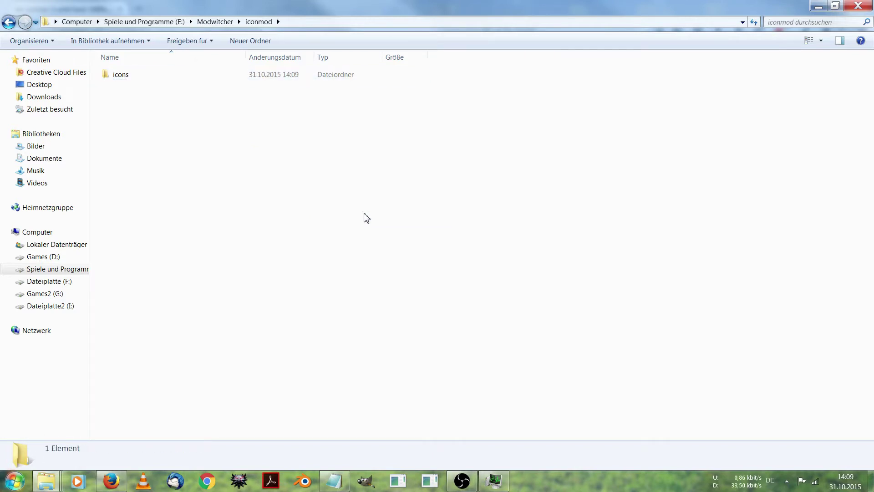
right_click(184, 115)
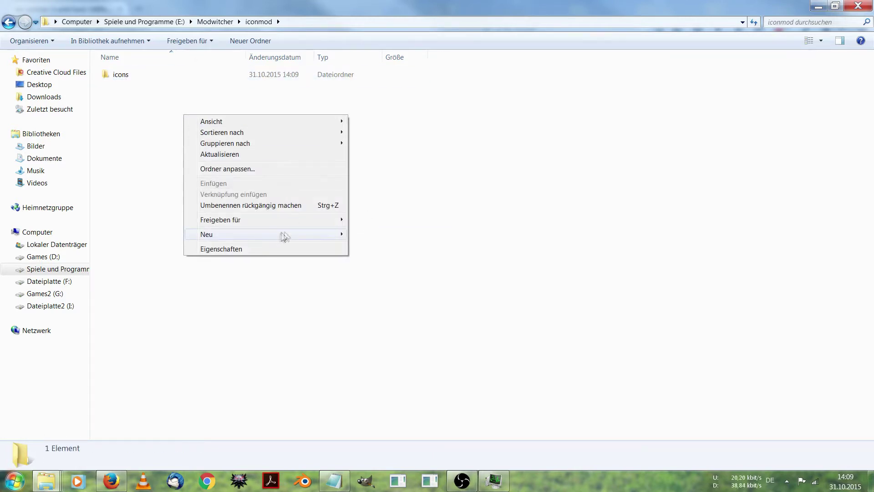
mouse_move(280, 237)
left_click(371, 234)
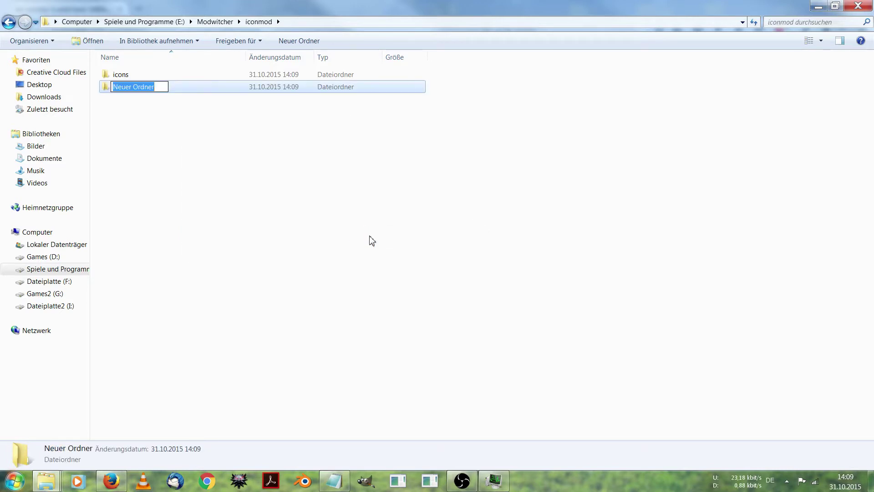
type("xmls")
left_click(363, 240)
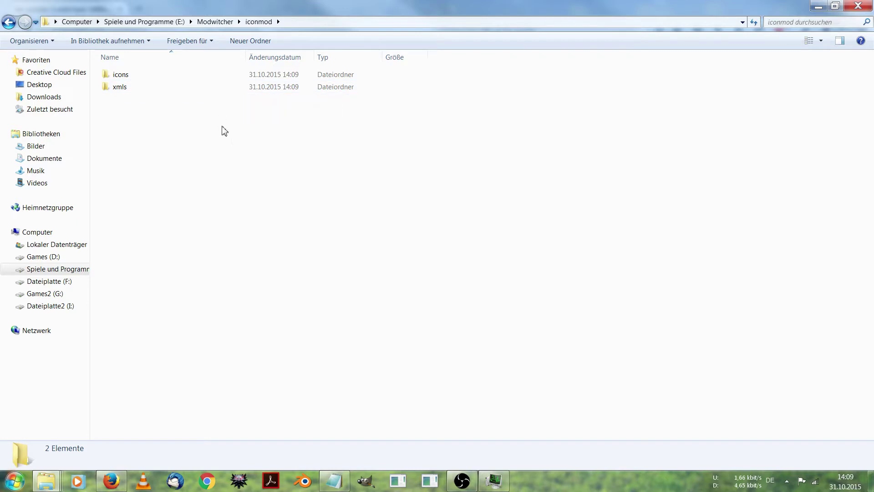
double_click(210, 76)
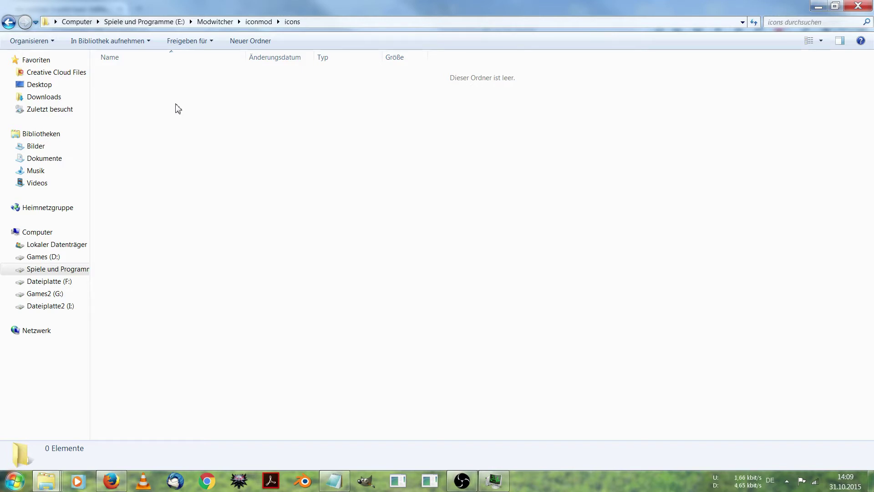
Create a folder named gameplay inside the icons folder.
right_click(157, 109)
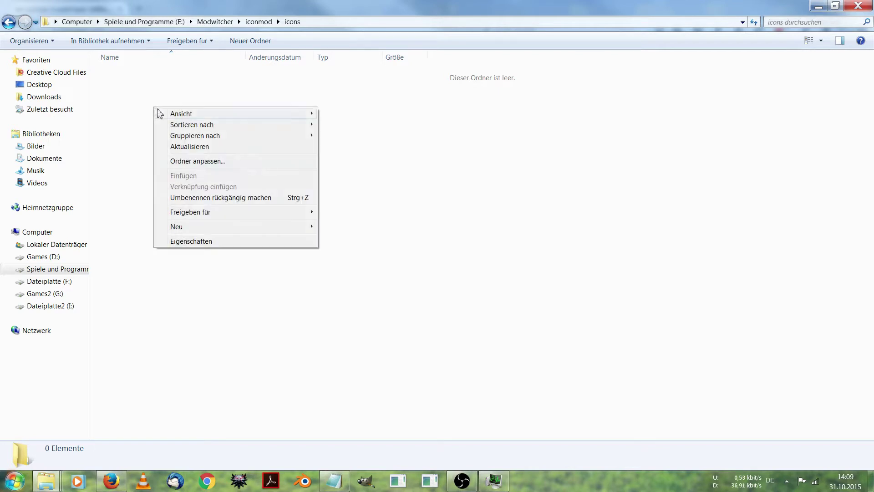
mouse_move(228, 228)
left_click(379, 228)
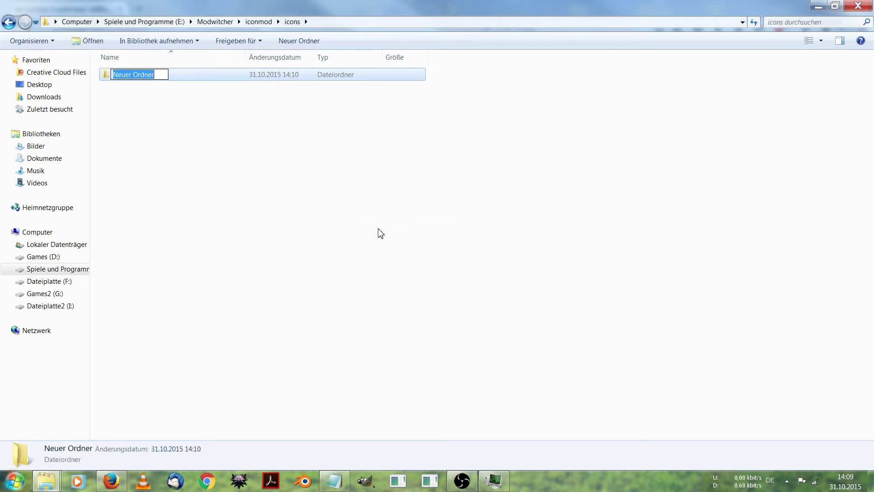
type("gamplay")
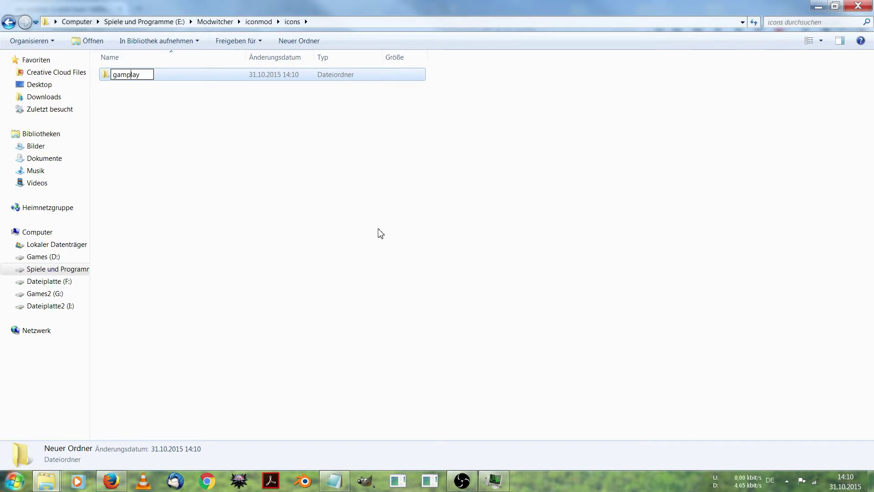
type("e")
key("Return")
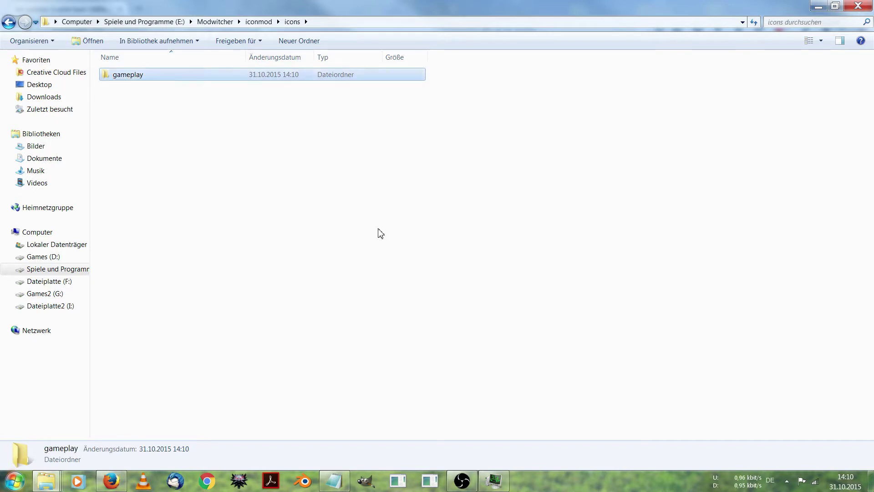
Inside gameplay, create a folder named gui_new.
double_click(222, 77)
right_click(183, 136)
mouse_move(249, 255)
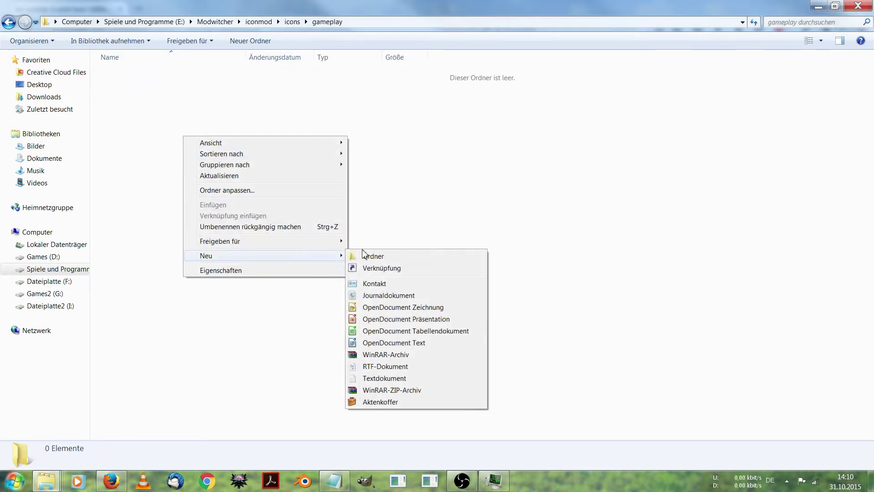
left_click(363, 255)
type("gui")
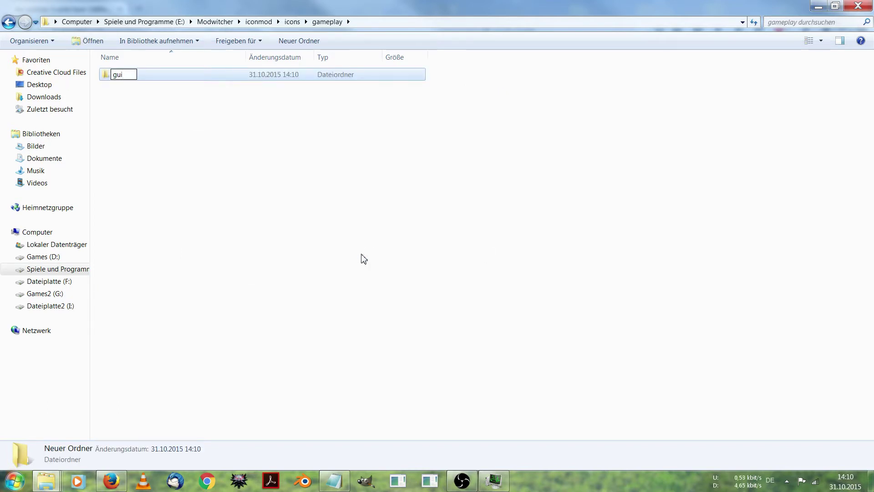
type("_new")
key("Return")
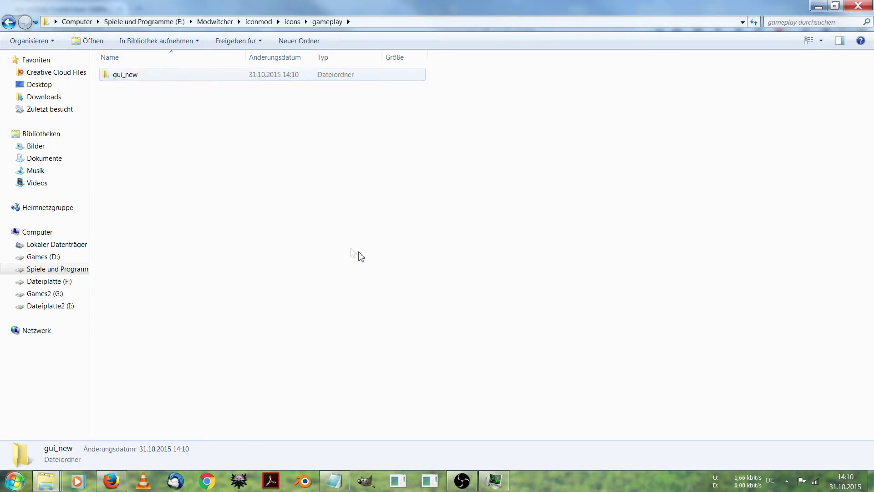
left_click(357, 254)
Inside gui_new, create a folder named icons and open it.
double_click(161, 78)
left_click_drag(164, 97, 574, 303)
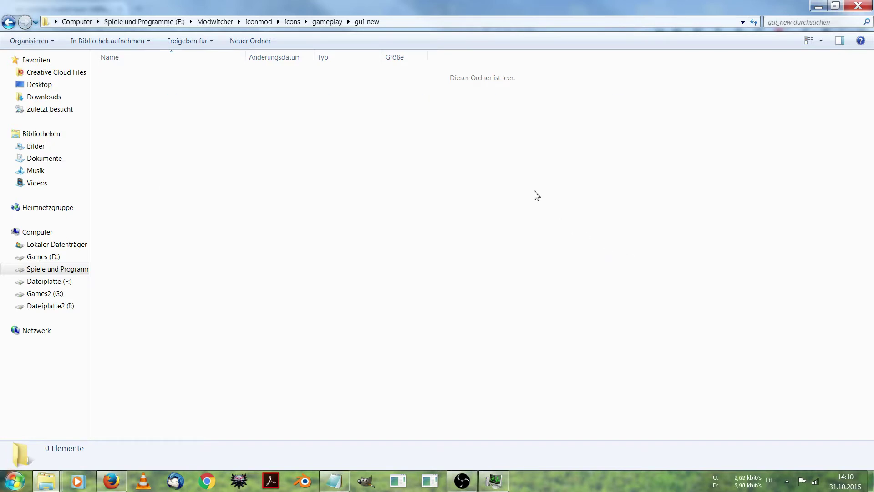
right_click(299, 163)
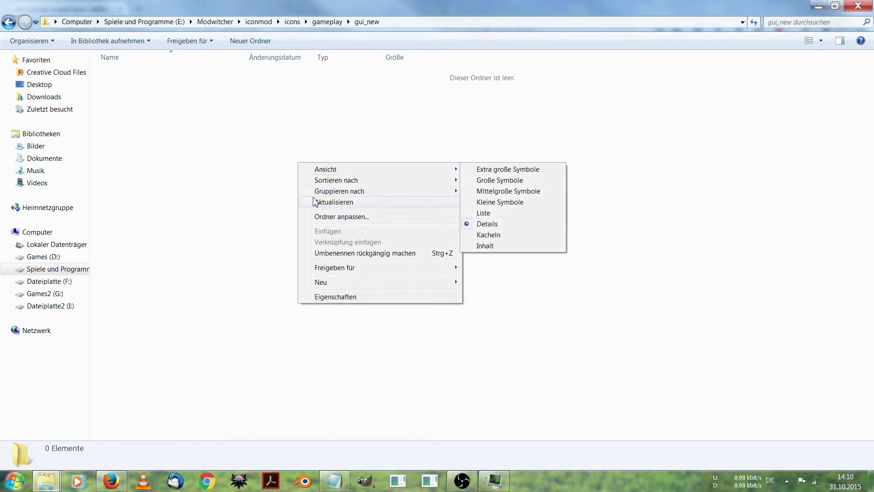
mouse_move(351, 285)
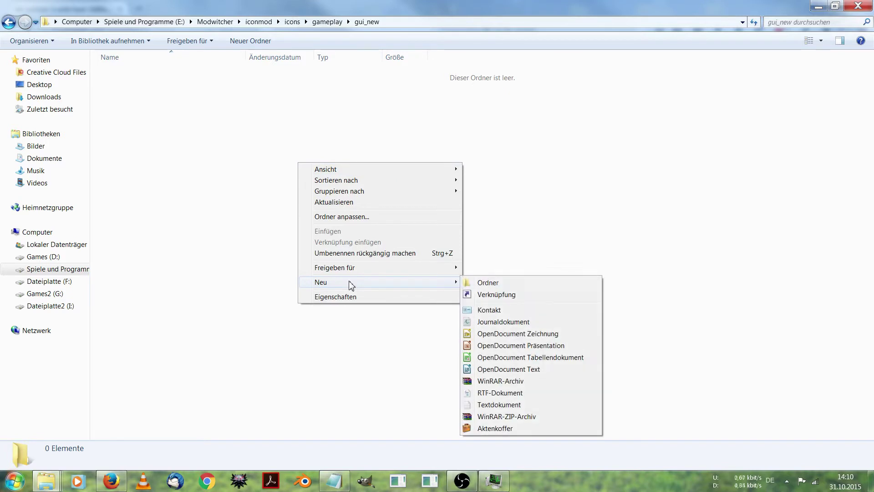
left_click(528, 283)
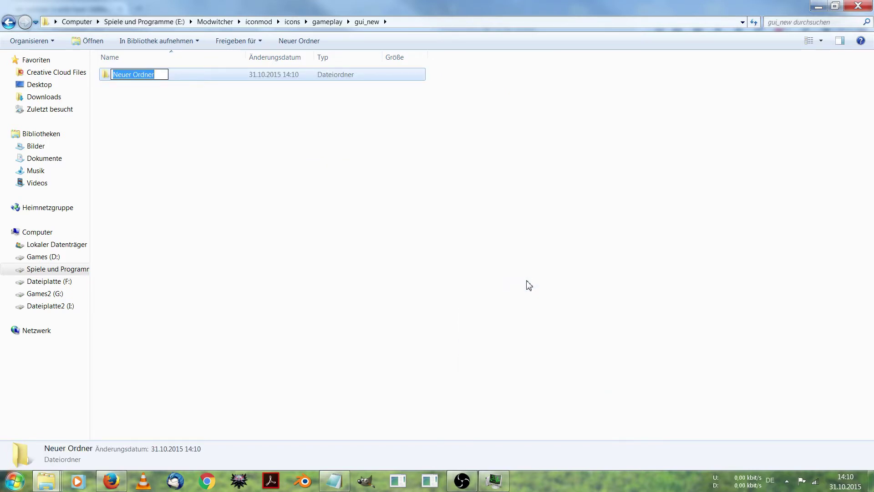
type("icons")
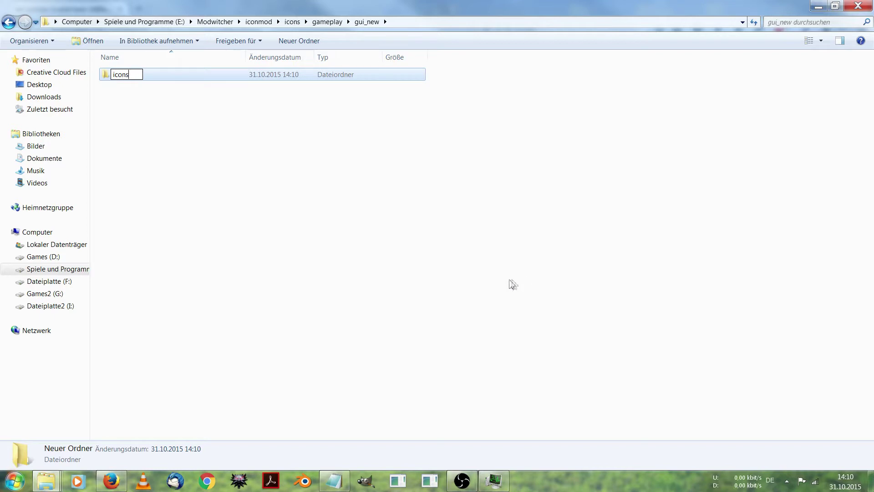
key("Return")
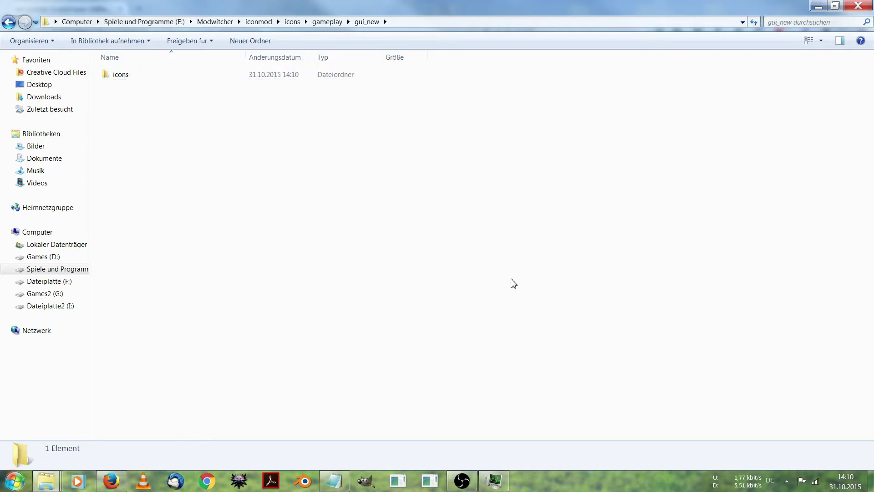
double_click(217, 77)
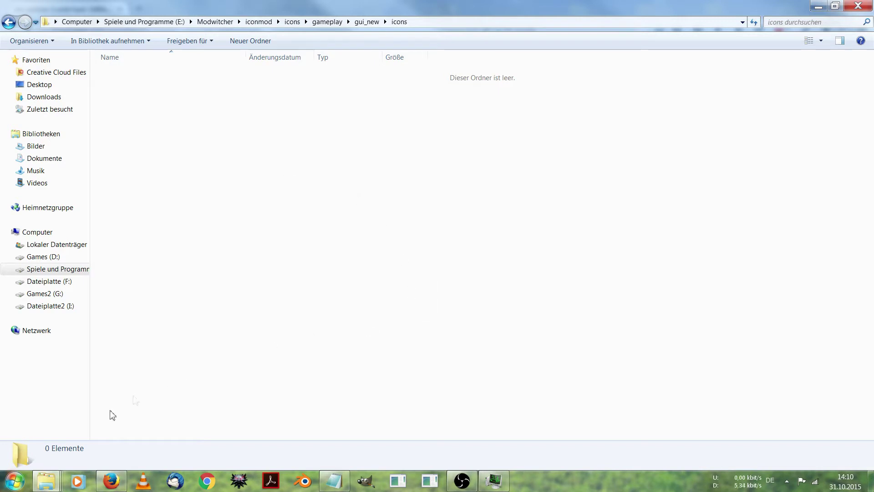
From the preperation folder, open swordiconraw.jpg with paint.net via Öffnen mit.
mouse_move(46, 485)
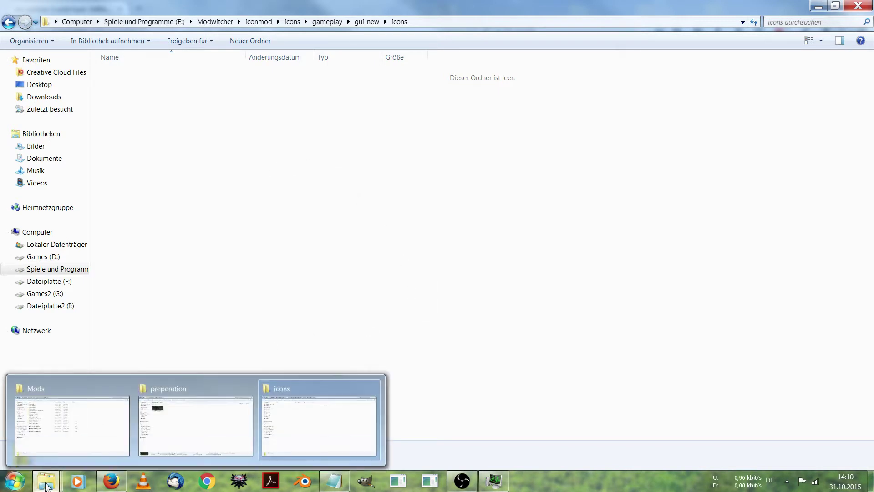
left_click(195, 424)
left_click(354, 223)
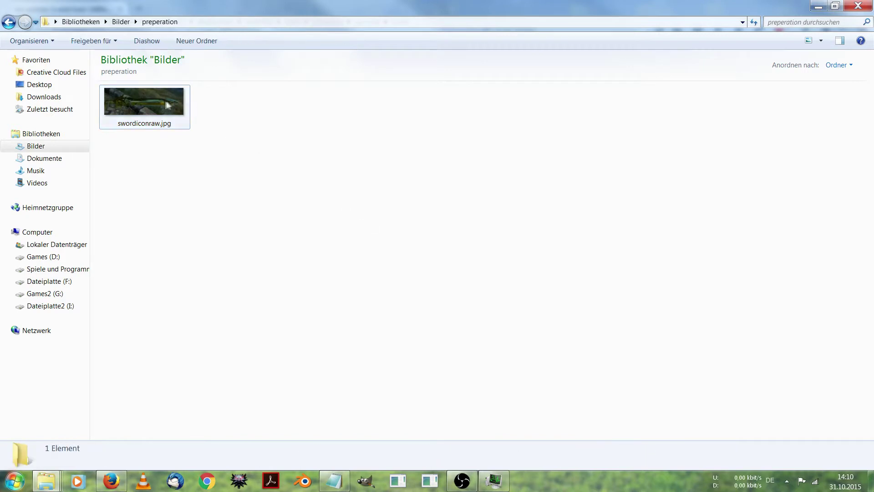
mouse_move(165, 104)
right_click(161, 100)
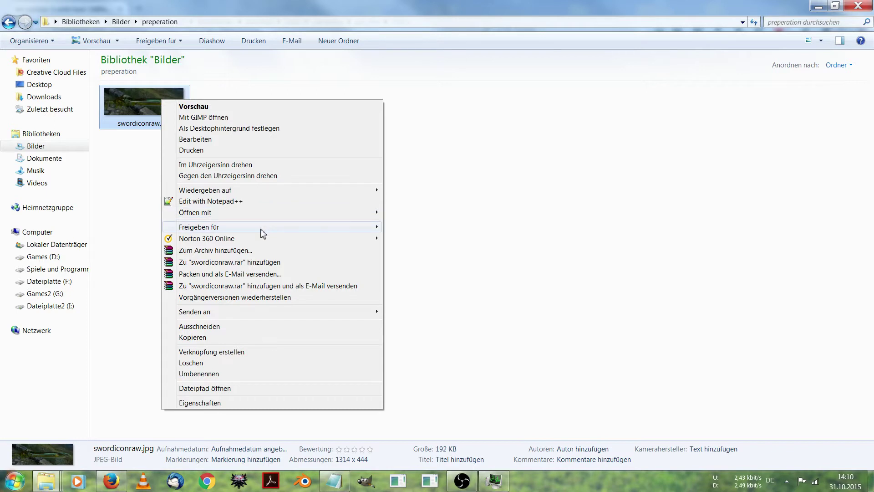
mouse_move(272, 227)
mouse_move(282, 213)
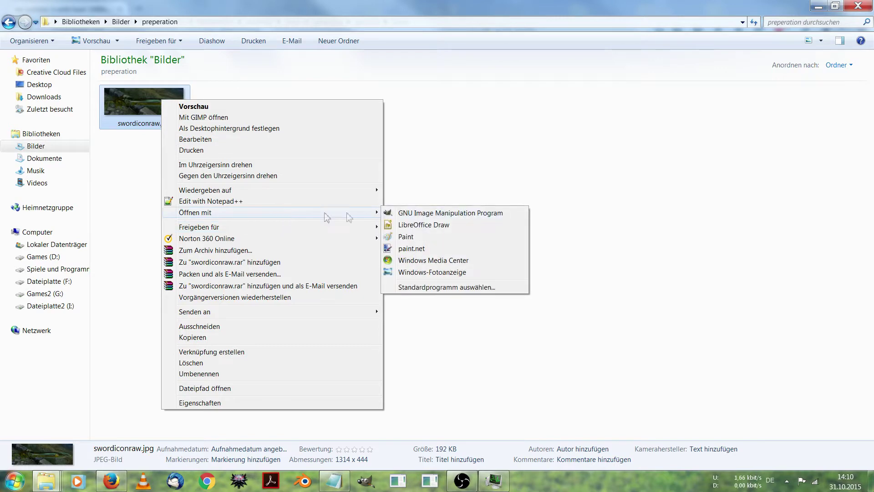
left_click(437, 248)
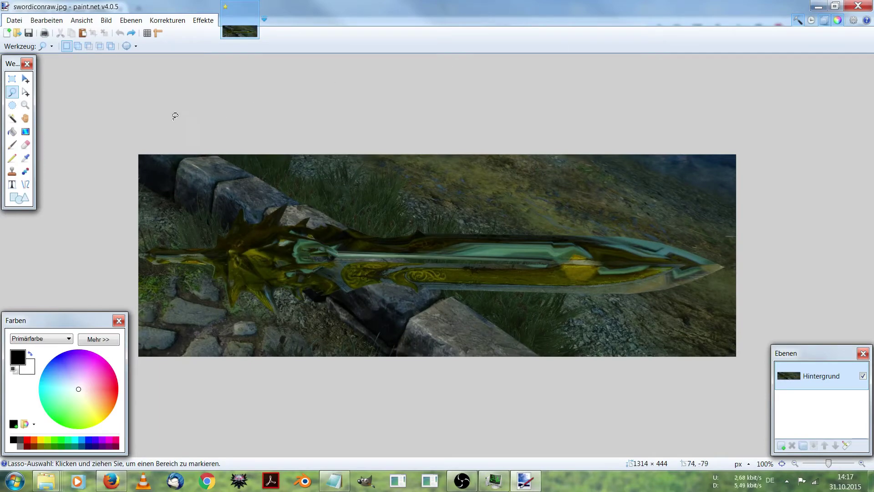
Erase the grass and stone background around the sword, undoing one bad stroke.
left_click(27, 148)
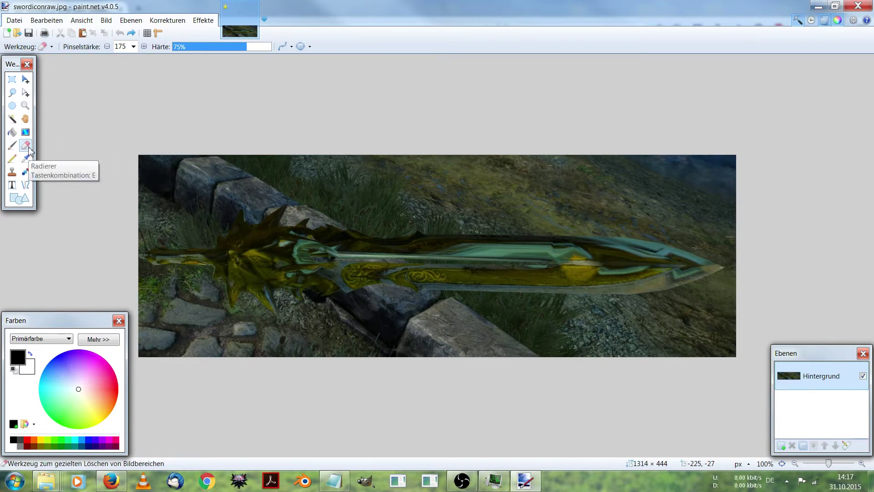
mouse_move(136, 178)
left_mouse_down()
mouse_move(235, 160)
mouse_move(388, 178)
mouse_move(652, 175)
mouse_move(704, 188)
mouse_move(754, 234)
mouse_move(714, 135)
mouse_move(755, 255)
mouse_move(763, 311)
mouse_move(754, 317)
mouse_move(678, 349)
mouse_move(574, 356)
mouse_move(333, 342)
mouse_move(265, 363)
mouse_move(189, 348)
mouse_move(140, 307)
mouse_move(197, 349)
mouse_move(290, 364)
mouse_move(377, 347)
mouse_move(728, 339)
mouse_move(750, 310)
mouse_move(643, 352)
mouse_move(728, 286)
mouse_move(732, 245)
mouse_move(711, 218)
left_mouse_up()
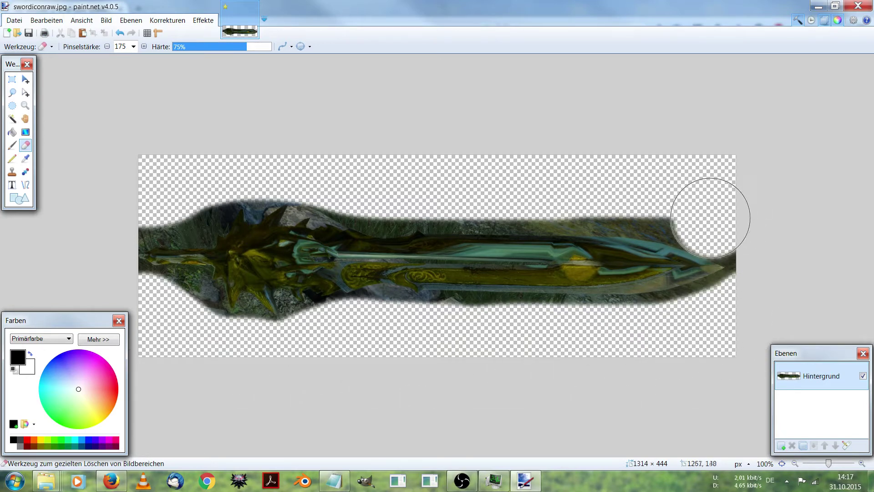
key("ctrl+z")
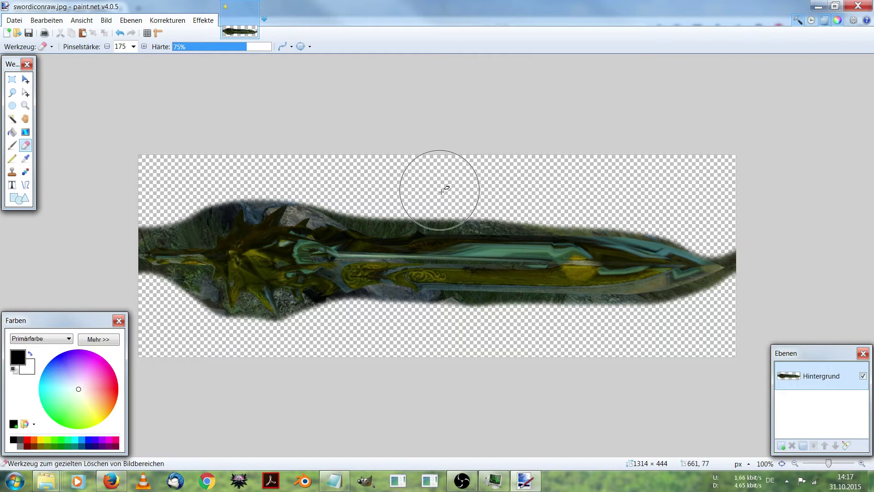
left_click(108, 21)
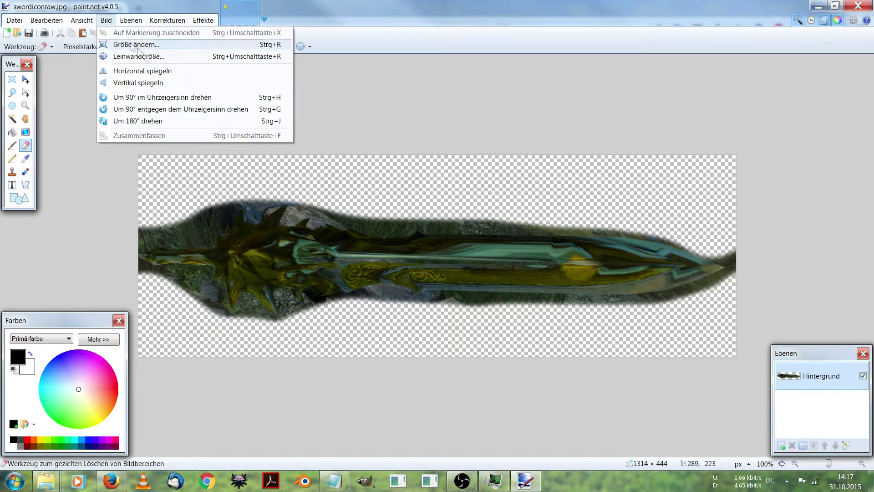
Rotate the image 90° clockwise so the sword stands upright.
left_click(181, 101)
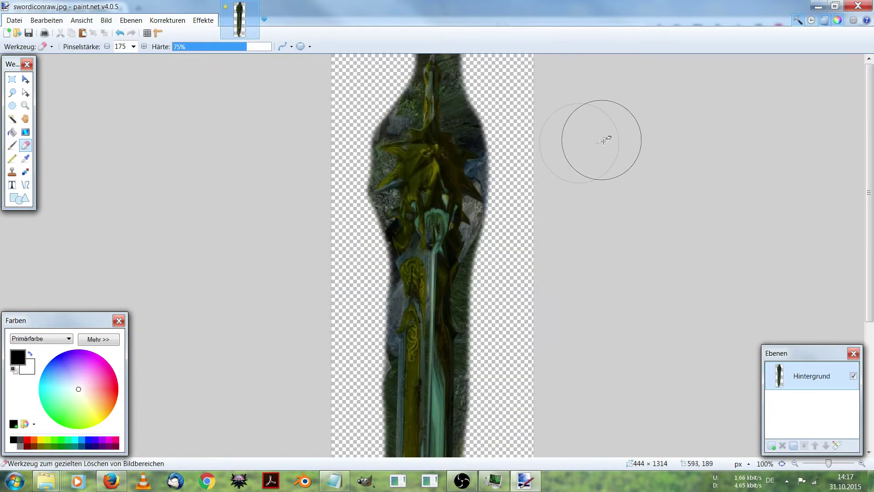
scroll(596, 135, "down", 5)
scroll(581, 129, "up", 3)
scroll(542, 117, "down", 3)
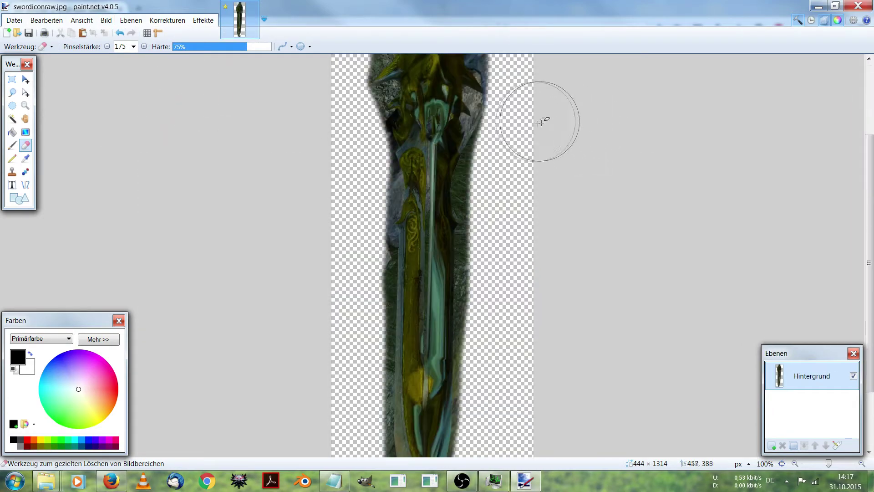
scroll(528, 123, "up", 3)
scroll(474, 130, "down", 1)
scroll(474, 130, "down", 1)
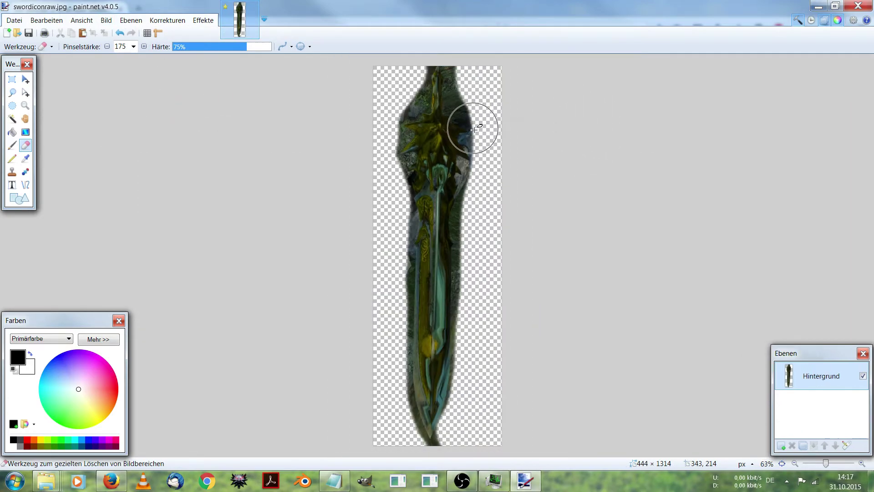
Resize the image to 64 × 128 pixels and zoom to fit the window.
left_click(106, 22)
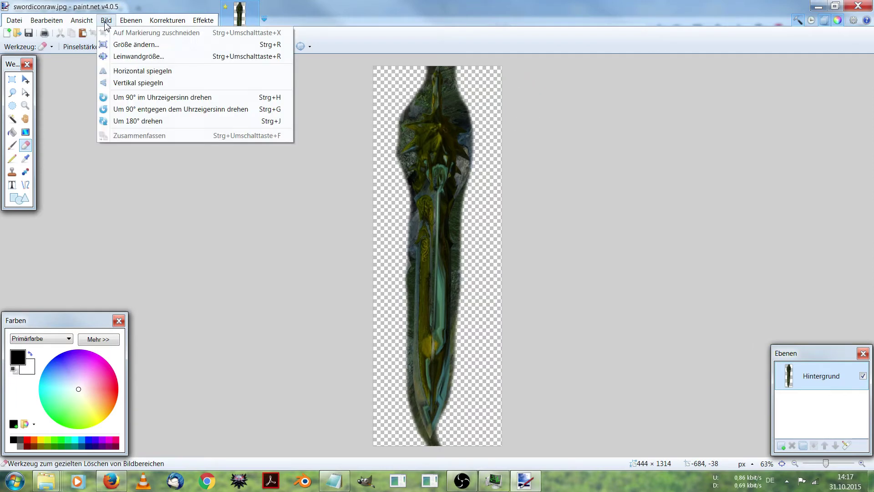
left_click(151, 47)
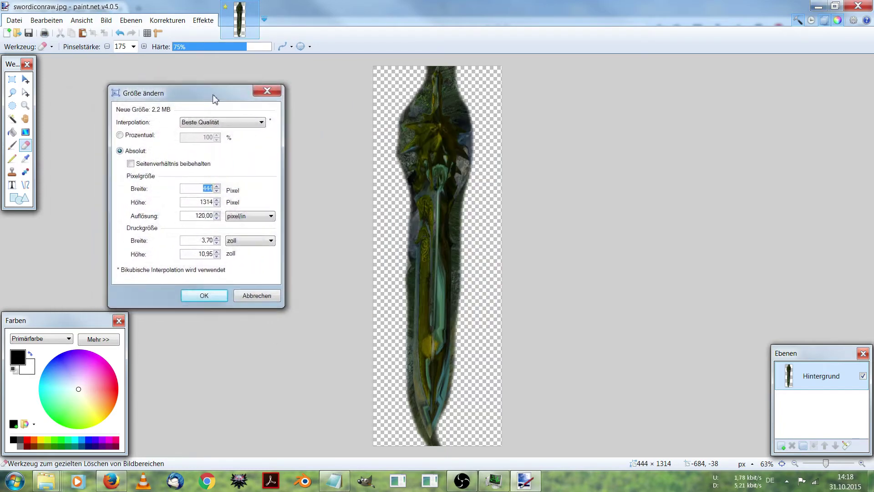
left_click_drag(215, 98, 264, 96)
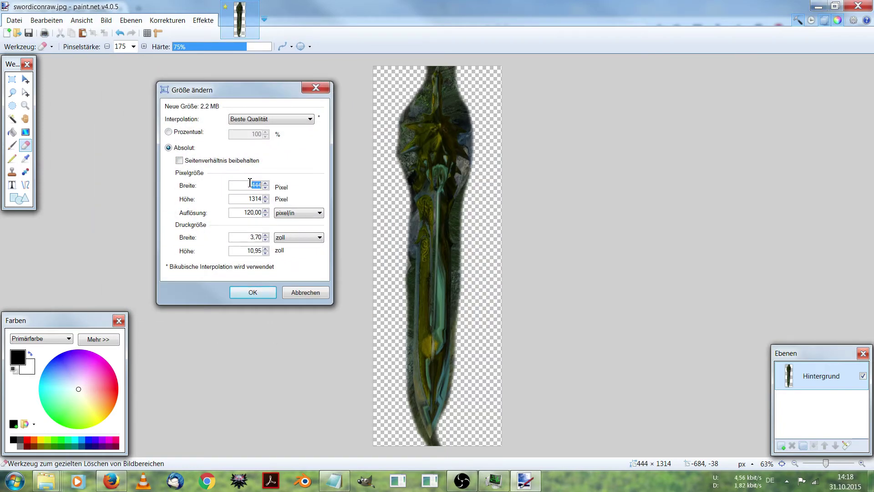
type("64")
key("Tab")
type("128")
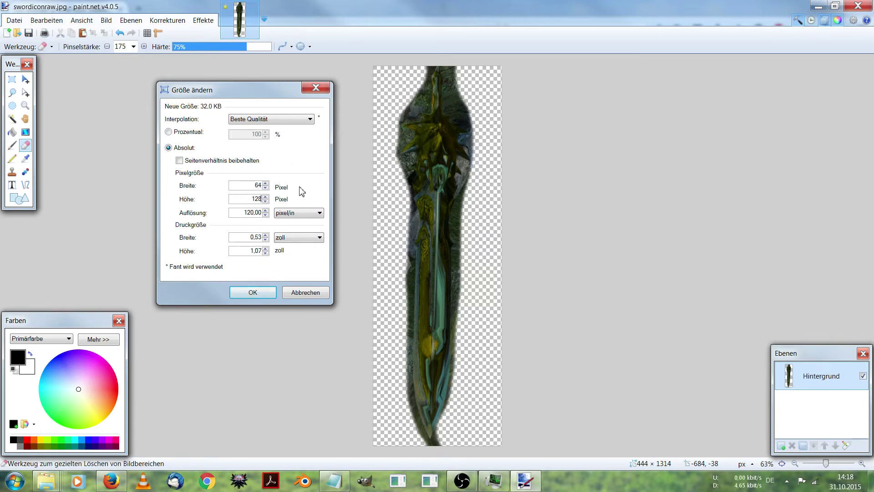
left_click_drag(259, 89, 258, 73)
left_click(253, 277)
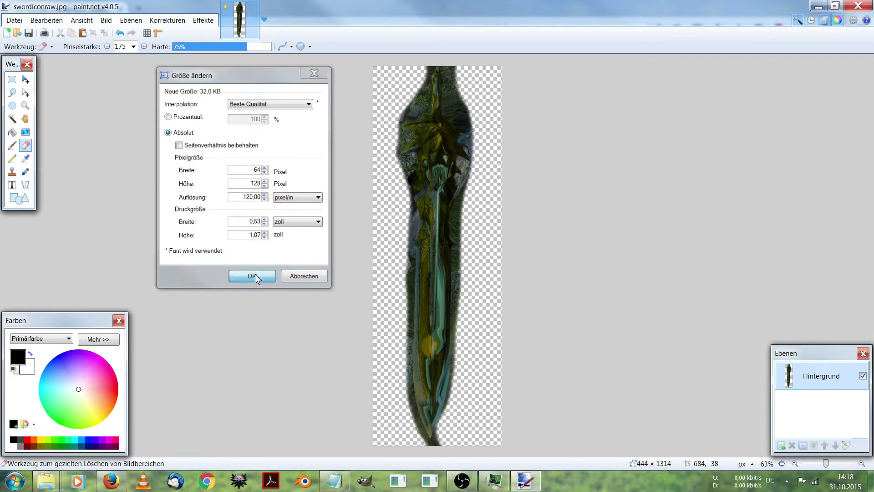
key("ctrl+b")
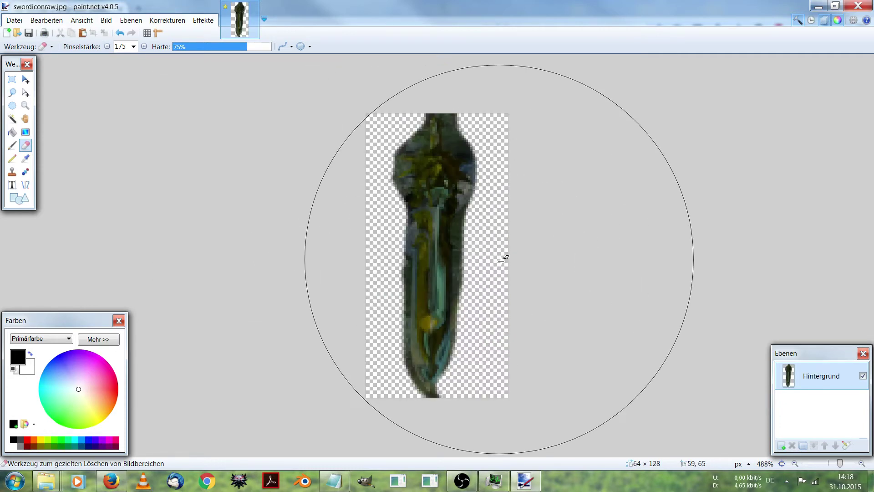
Lasso the sword and rotate it into a slight diagonal tilt, then deselect.
left_click(11, 93)
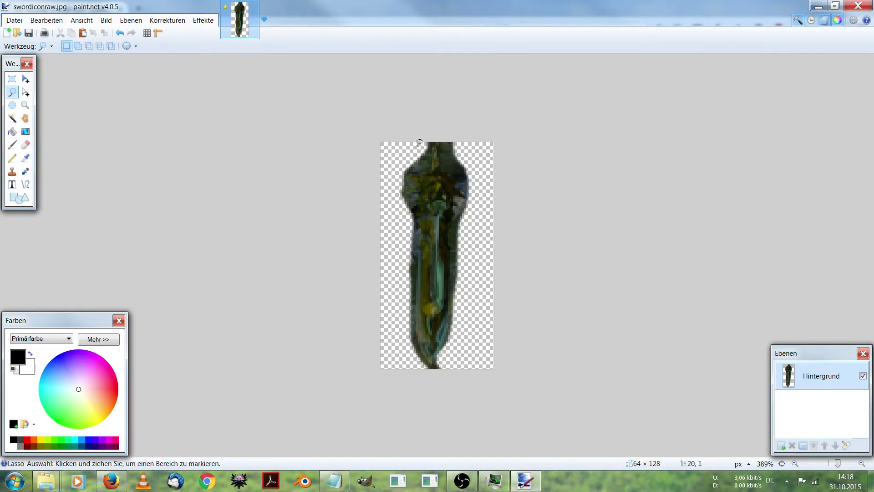
mouse_move(415, 144)
left_mouse_down()
mouse_move(400, 231)
mouse_move(401, 364)
mouse_move(445, 373)
mouse_move(474, 310)
mouse_move(486, 233)
mouse_move(473, 141)
left_mouse_up()
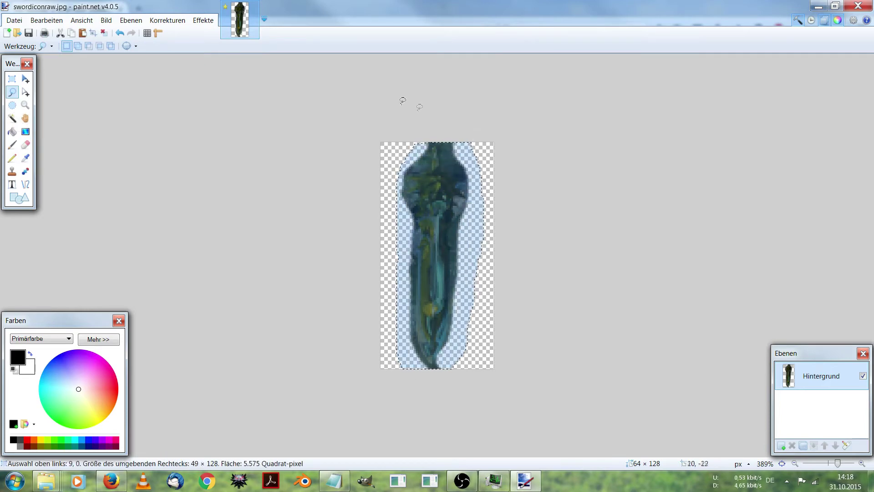
left_click(26, 80)
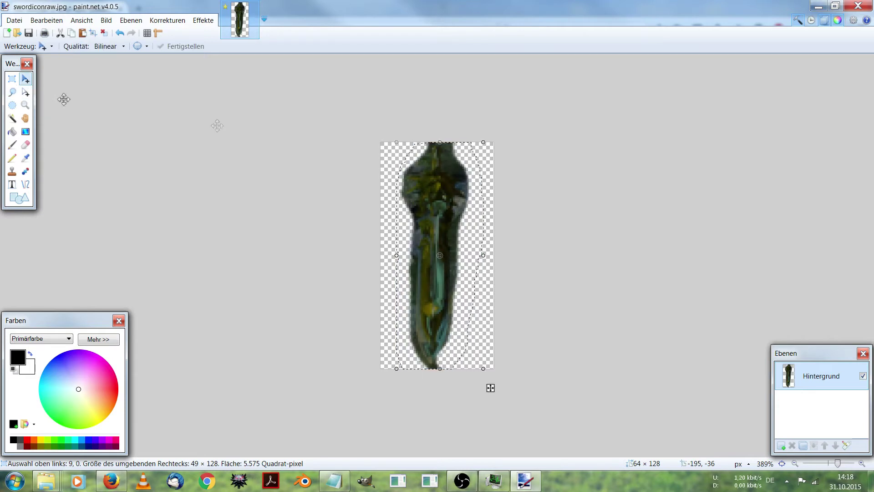
left_click_drag(491, 135, 519, 153)
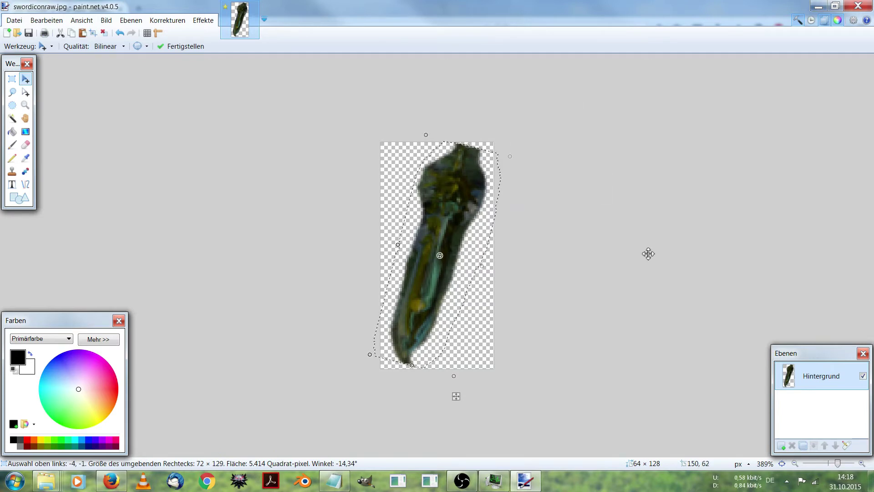
key("ctrl+d")
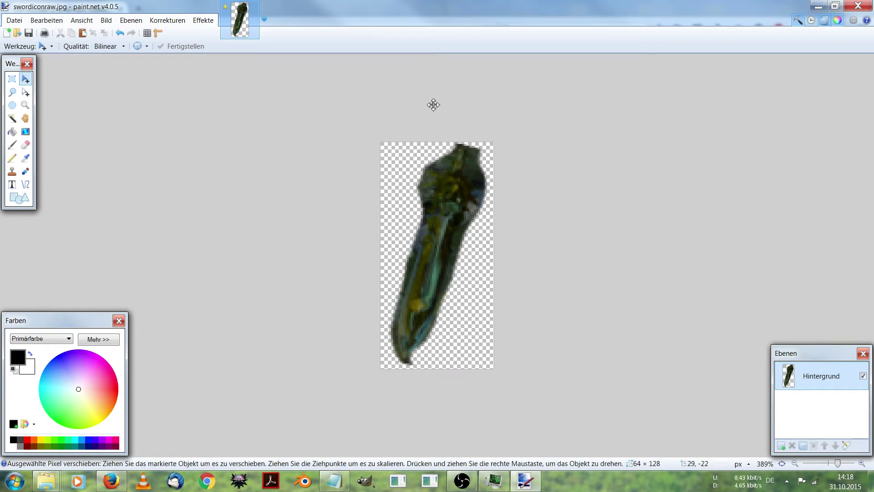
In Save As, browse to E:\Modwitcher\iconmod\icons\gameplay\gui_new\icons.
left_click(14, 20)
left_click(14, 20)
left_click(14, 21)
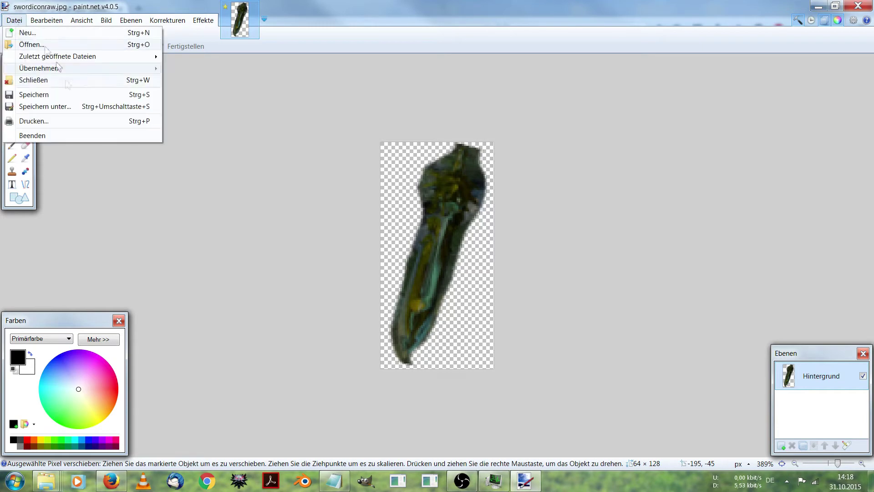
left_click(64, 106)
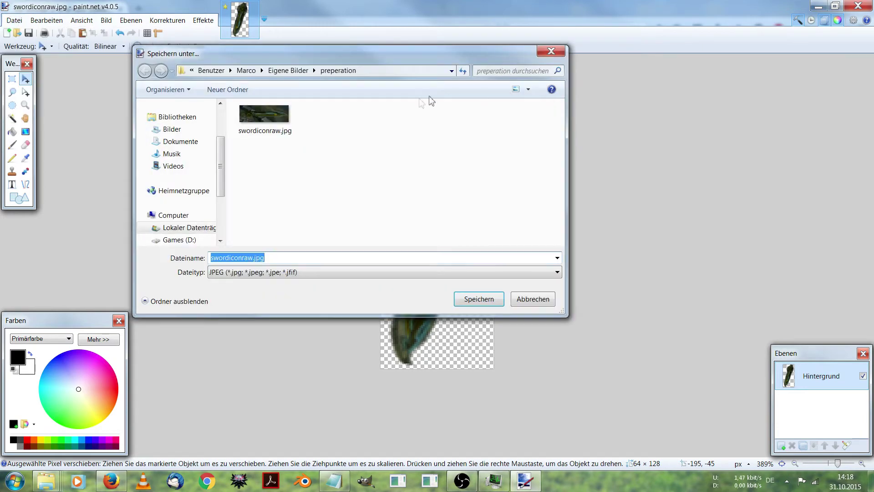
scroll(224, 170, "down", 1)
mouse_move(223, 170)
left_mouse_down()
mouse_move(224, 211)
mouse_move(214, 179)
left_mouse_up()
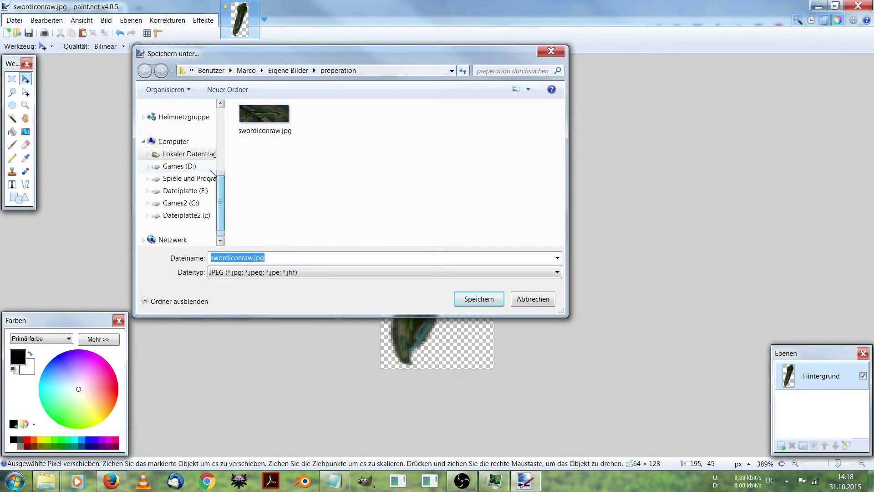
left_click(204, 178)
double_click(303, 197)
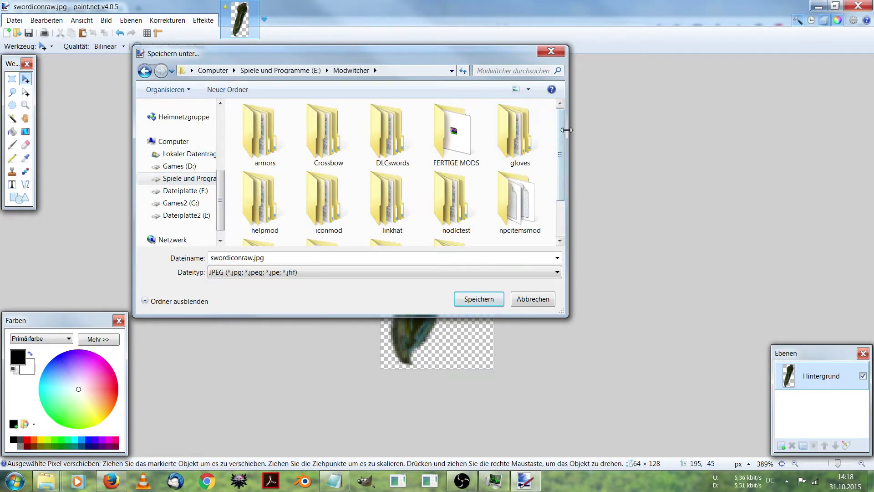
scroll(564, 134, "down", 1)
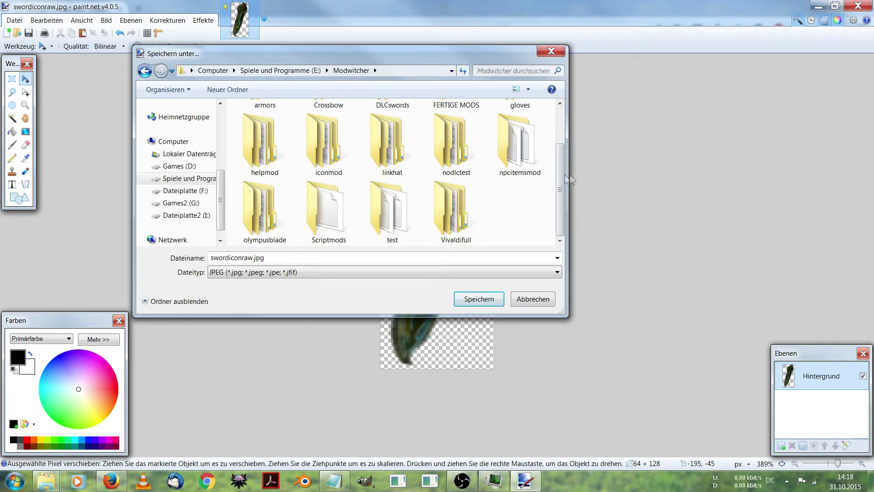
double_click(331, 150)
double_click(285, 123)
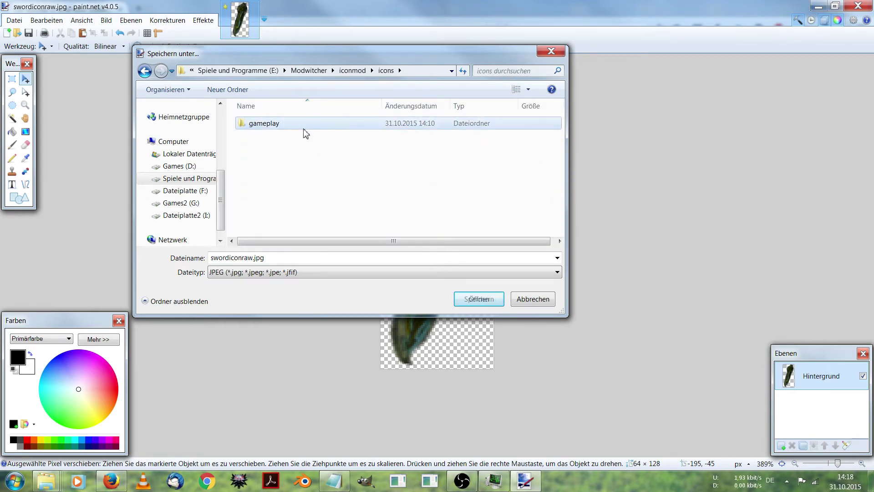
double_click(305, 127)
double_click(304, 127)
double_click(304, 127)
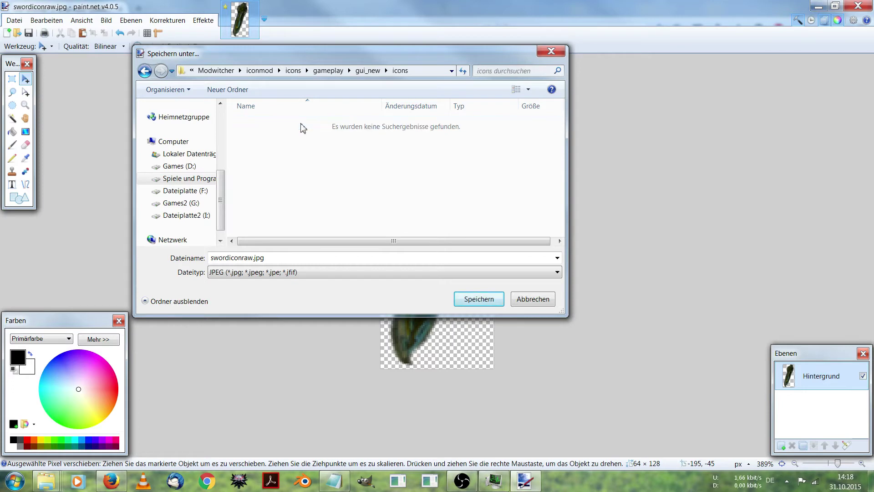
Save the image there as customicon.png in PNG format with 32-bit settings.
left_click(302, 274)
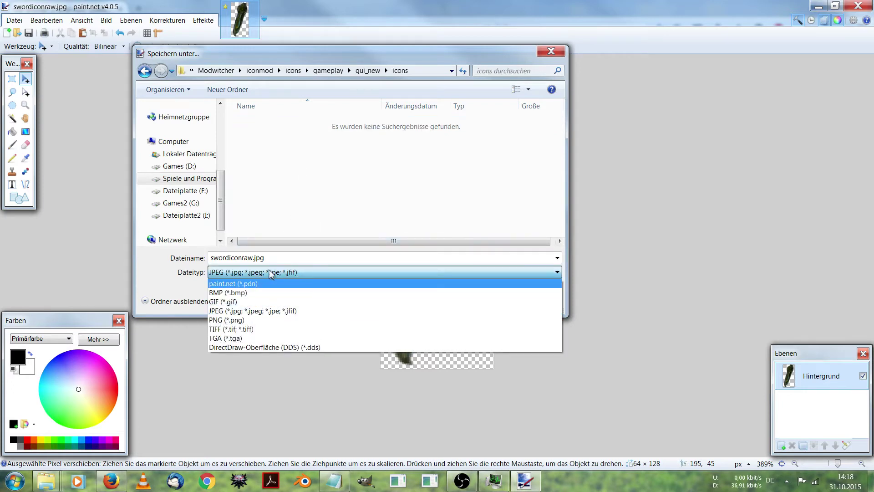
left_click(282, 272)
double_click(256, 258)
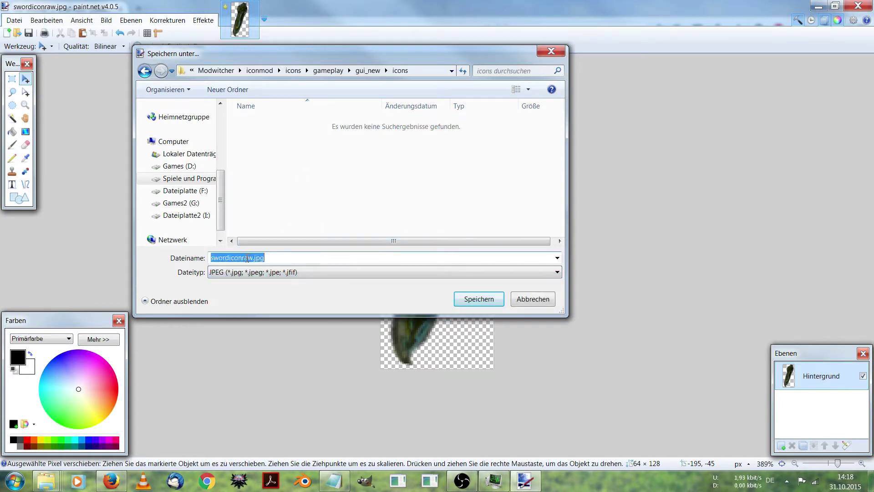
left_click(253, 257)
left_click_drag(254, 257, 217, 257)
key("BackSpace")
key("BackSpace")
type("customic")
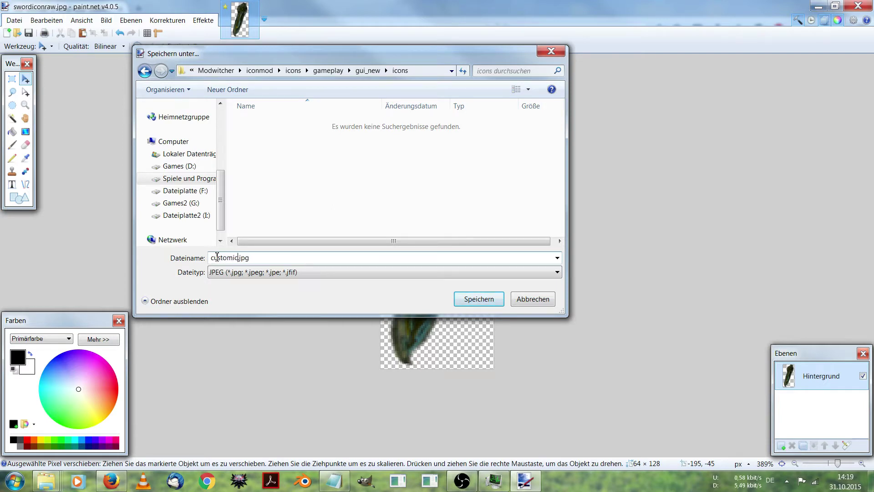
type("on")
left_click(314, 274)
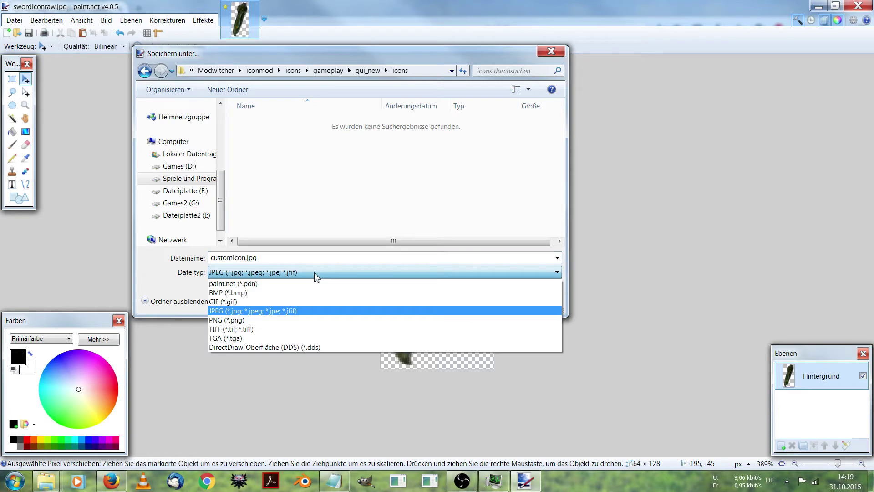
left_click(300, 321)
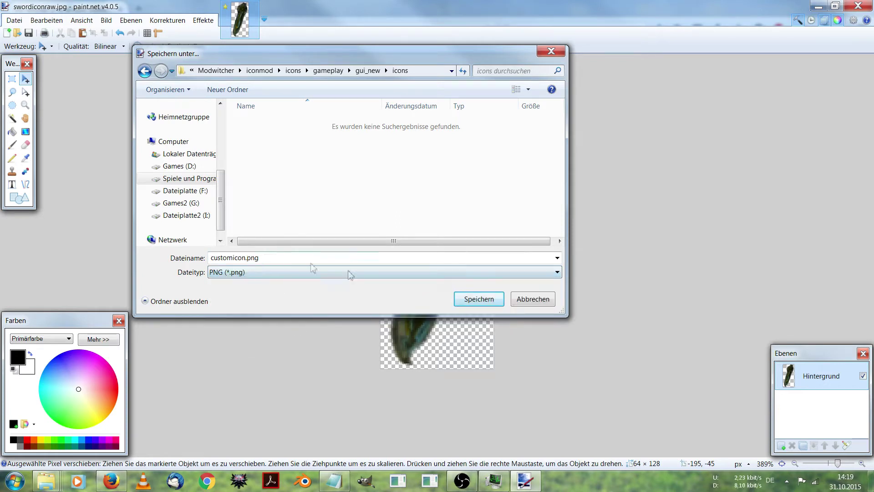
left_click(463, 300)
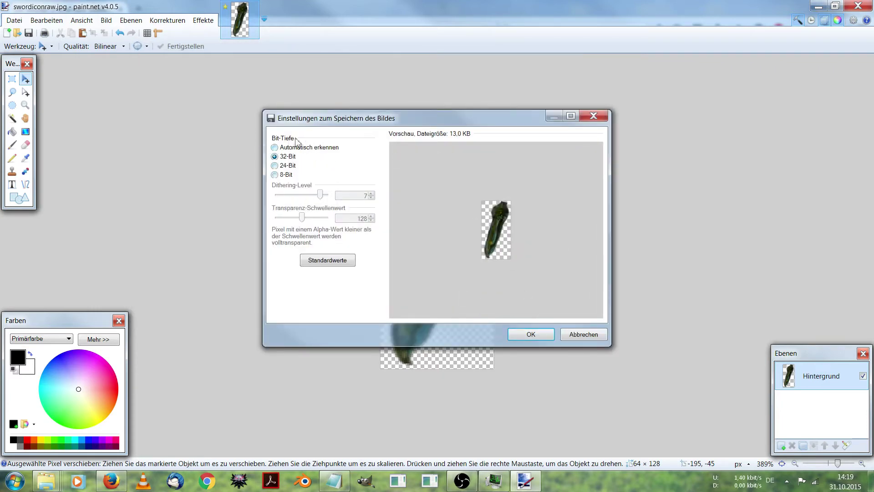
left_click(520, 332)
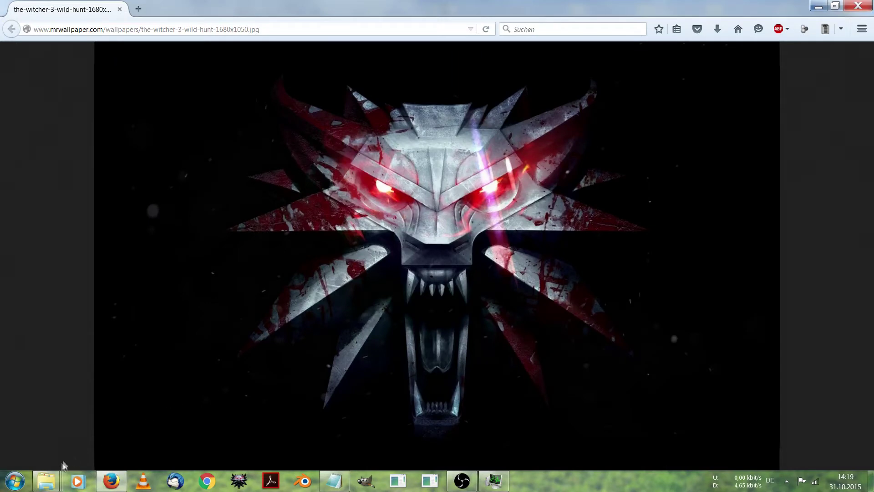
Confirm customicon.png is in the icons folder, then go back to iconmod and the E: drive root.
mouse_move(46, 481)
left_click(299, 447)
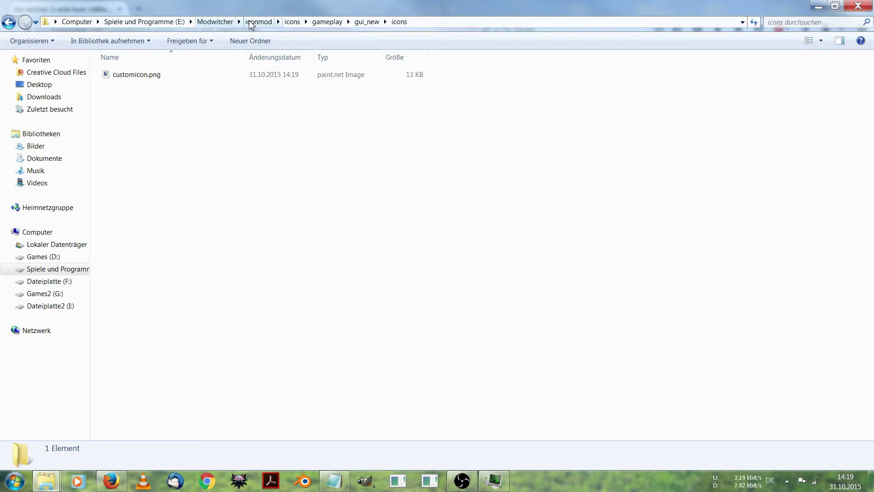
left_click(172, 75)
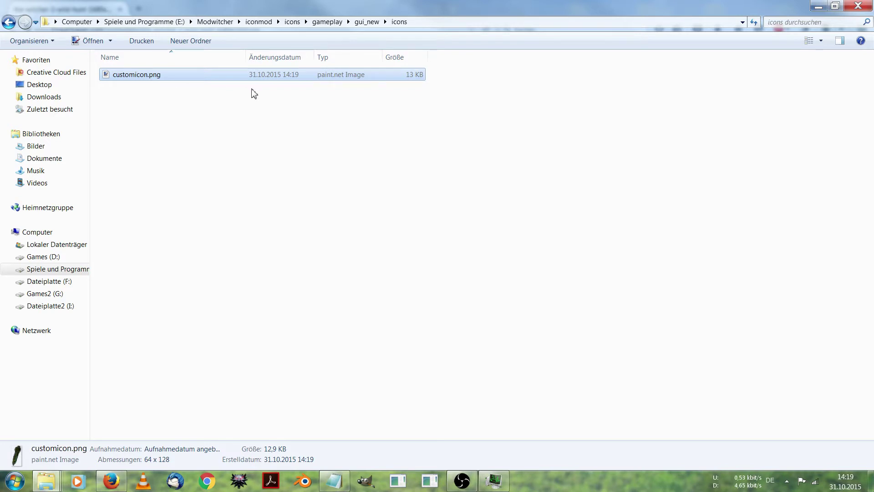
left_click(253, 23)
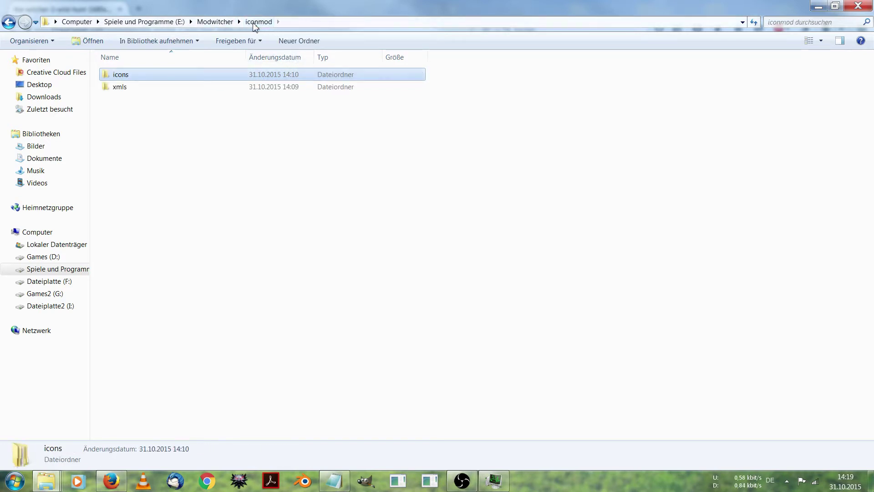
left_click(194, 89)
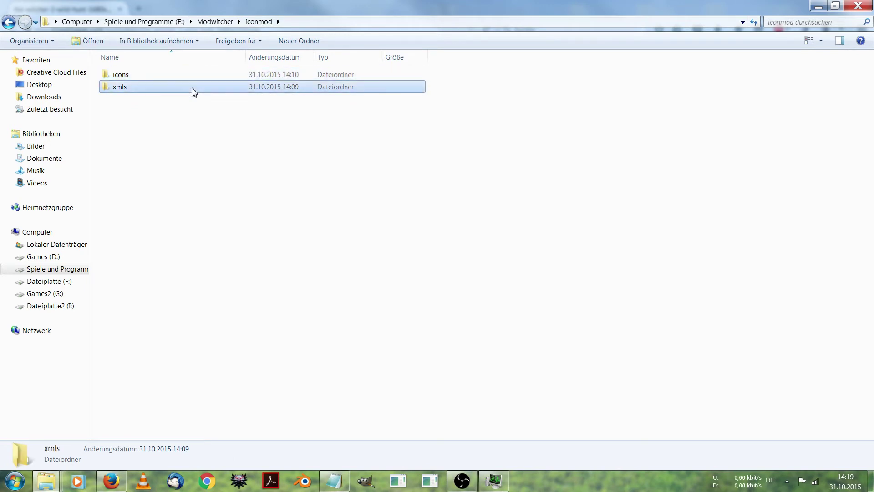
left_click(167, 23)
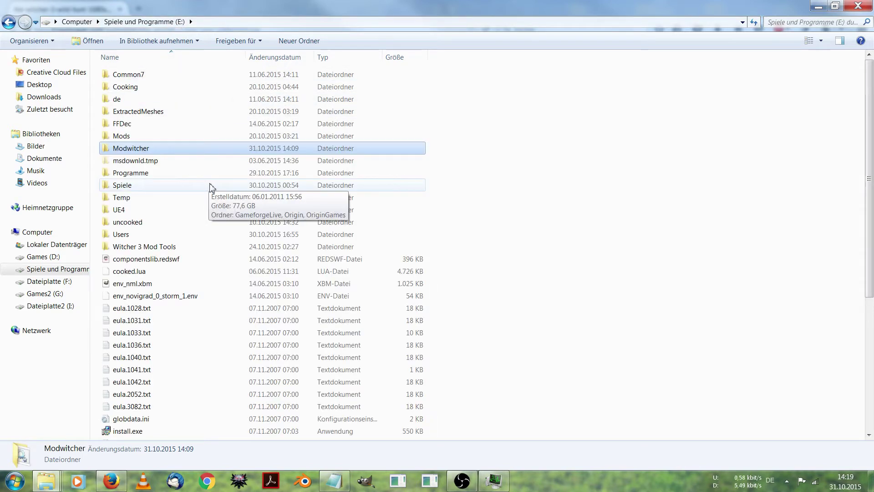
Copy def_item_crafting_weapons.xml from E:\uncooked\gameplay\items.
double_click(174, 226)
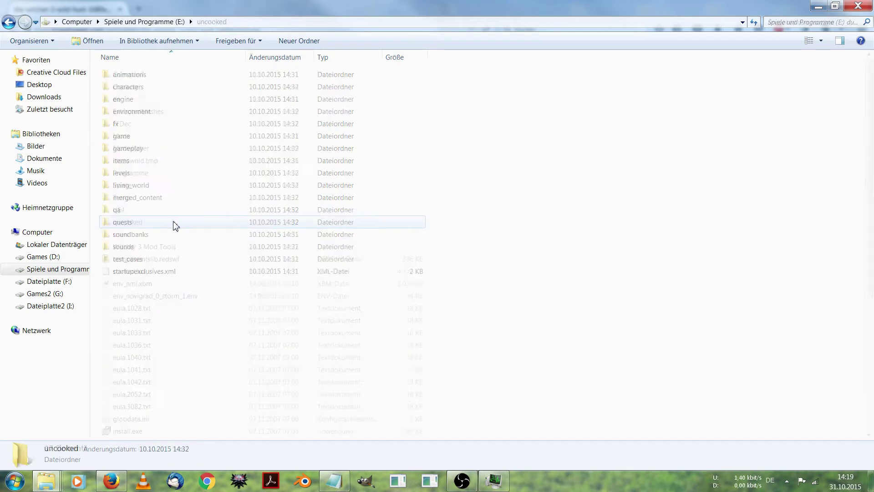
double_click(178, 149)
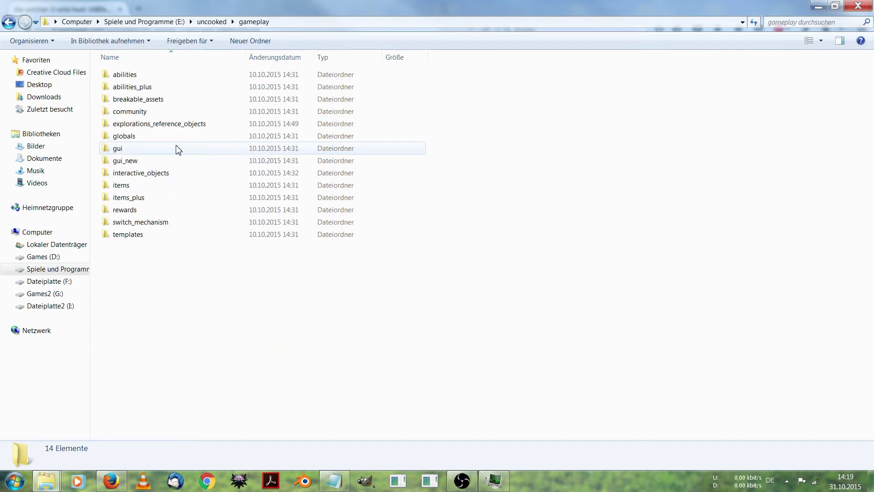
double_click(177, 184)
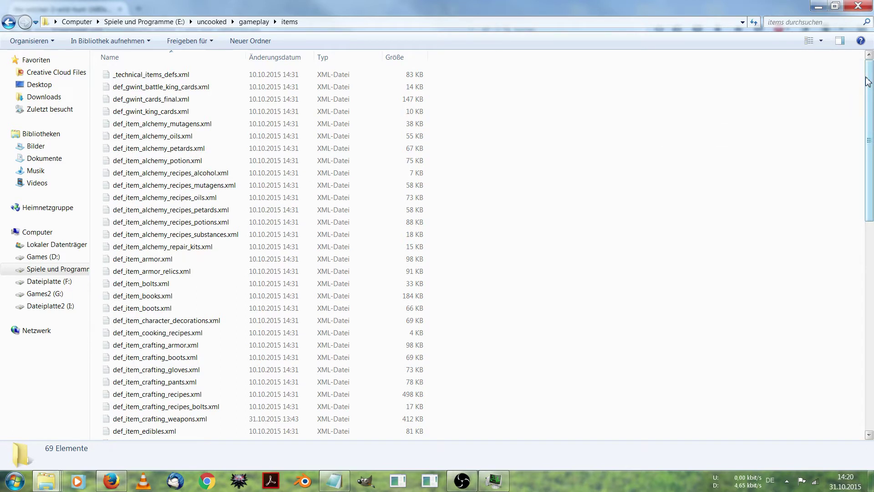
left_click_drag(868, 82, 869, 116)
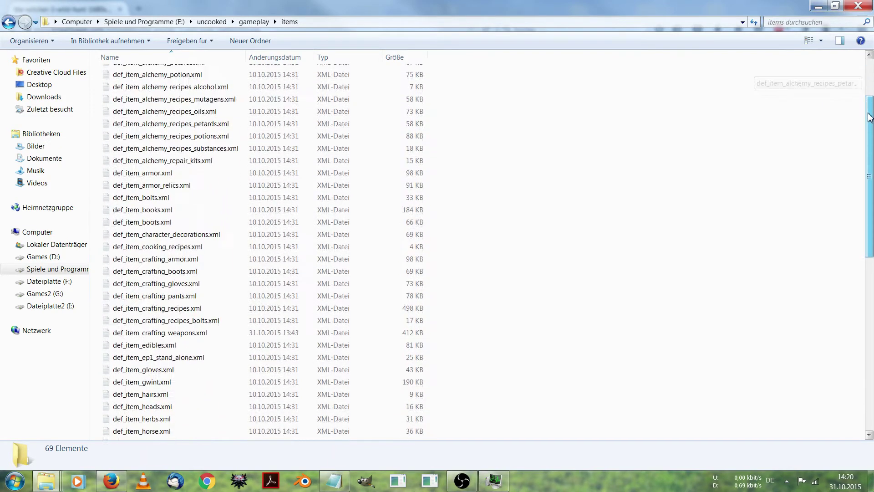
left_click(187, 335)
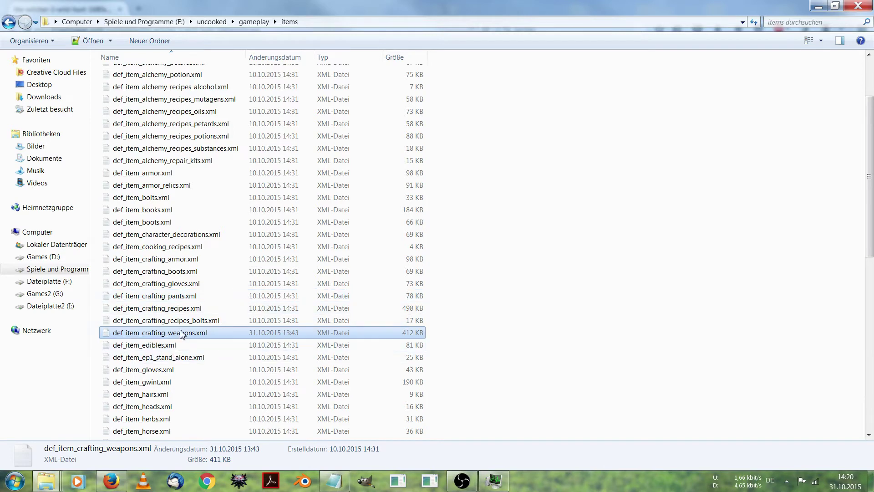
right_click(182, 331)
left_click(235, 273)
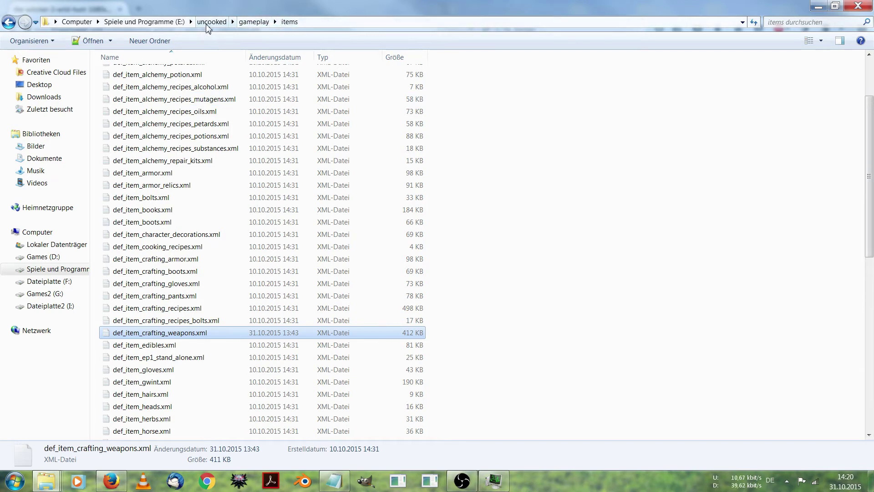
Create a gameplay folder inside E:\Modwitcher\iconmod\xmls.
left_click(148, 23)
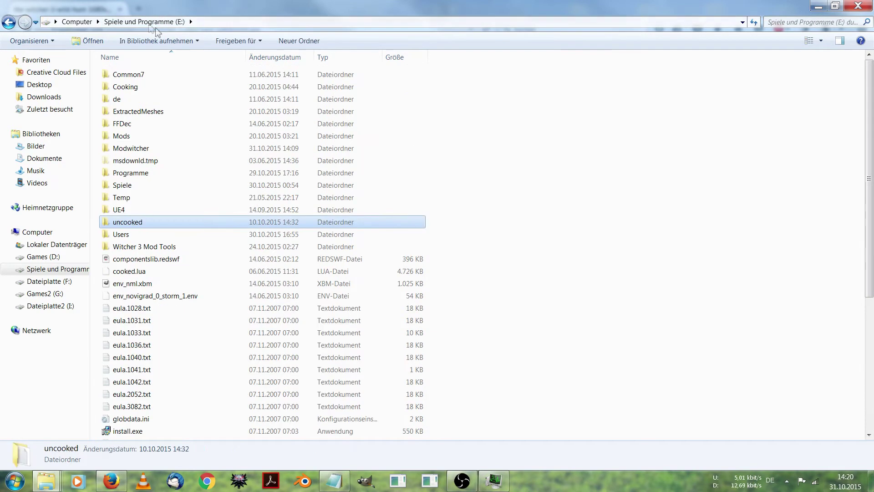
double_click(187, 150)
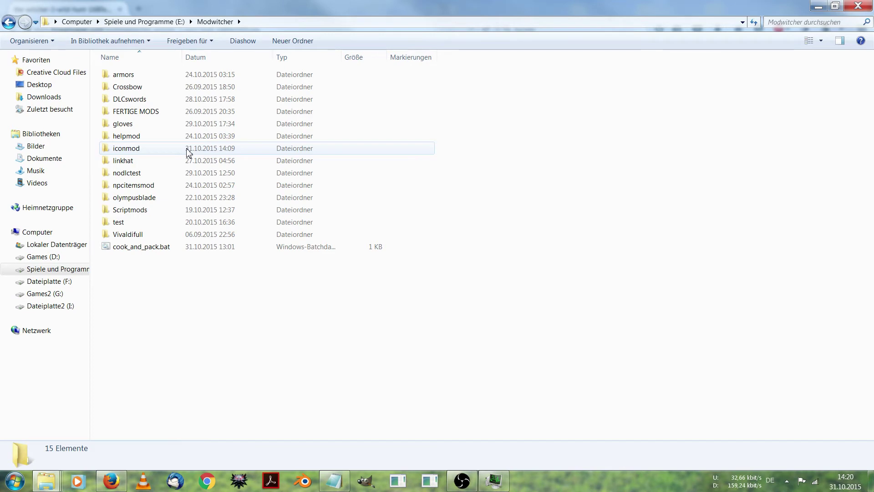
double_click(188, 149)
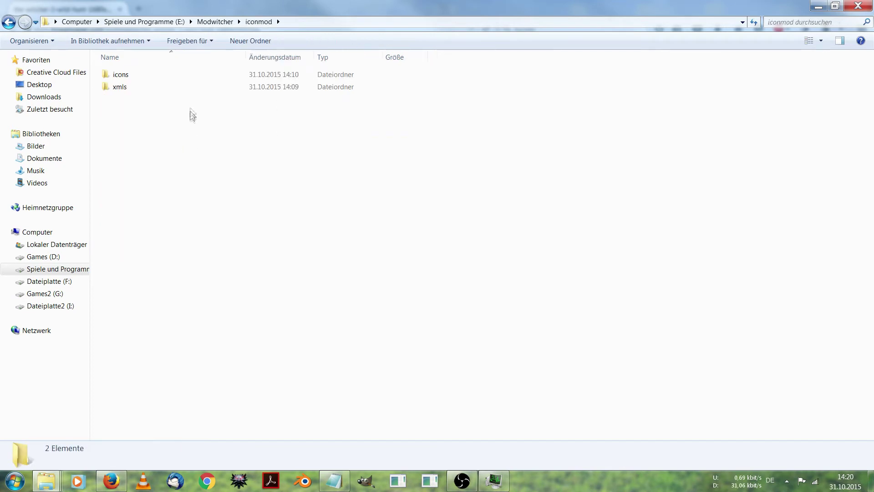
double_click(168, 91)
right_click(175, 125)
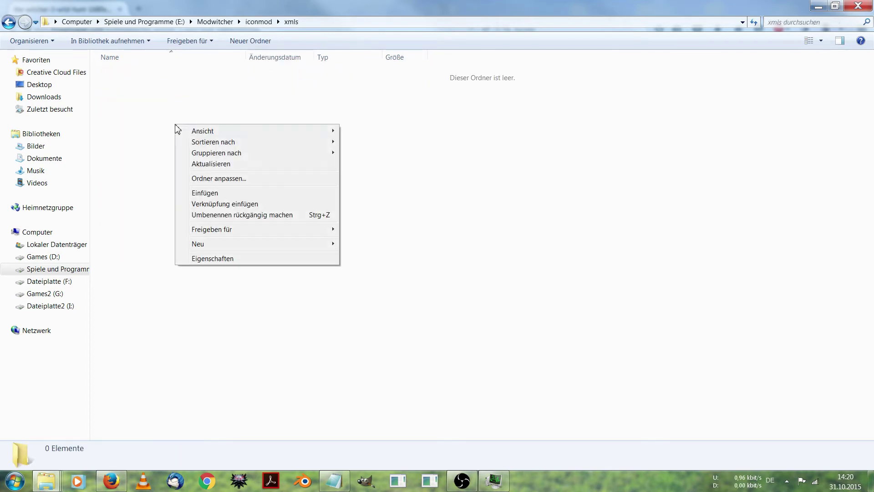
mouse_move(228, 246)
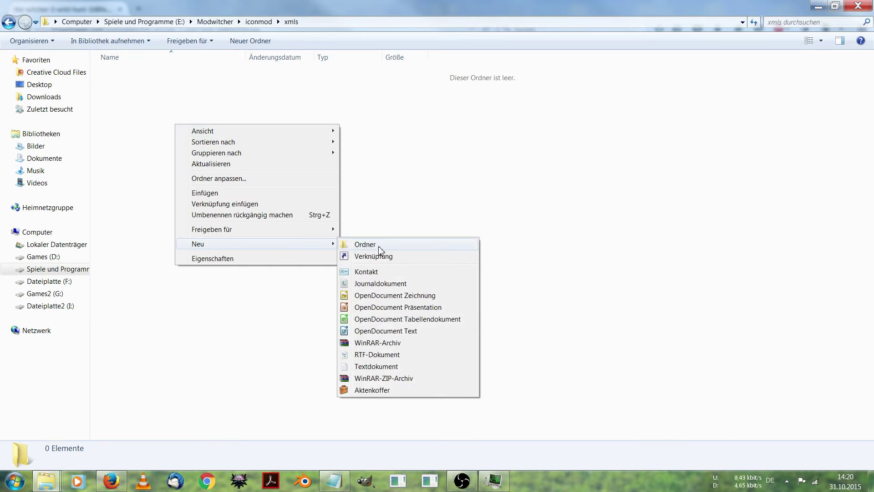
left_click(365, 245)
type("gam")
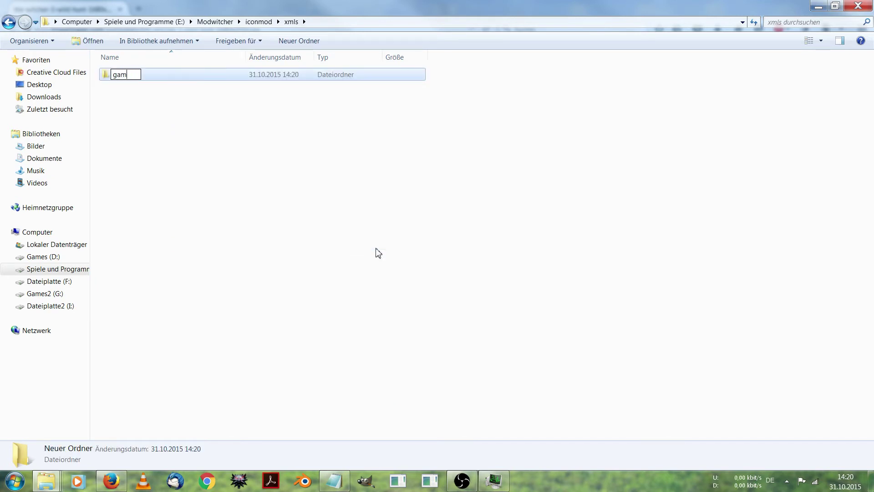
type("eplay")
key("Return")
Create an items folder inside gameplay and paste def_item_crafting_weapons.xml into it.
double_click(164, 80)
right_click(165, 113)
mouse_move(233, 234)
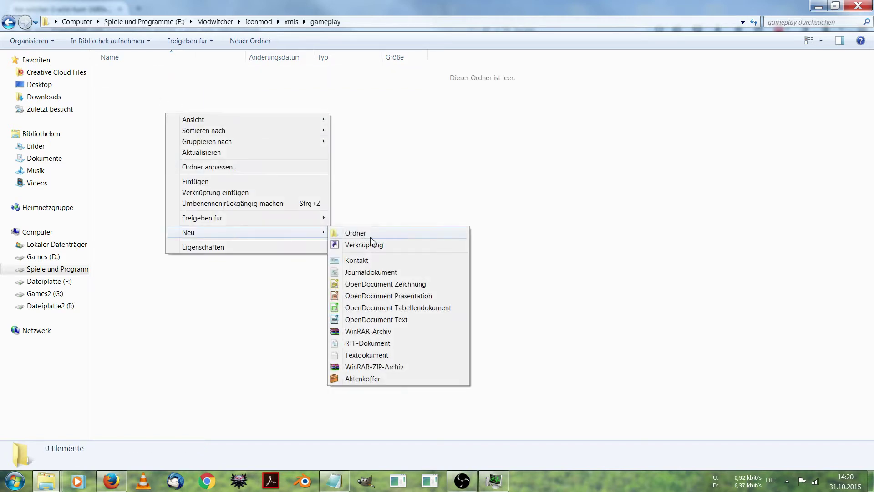
left_click(360, 233)
type("items")
key("Return")
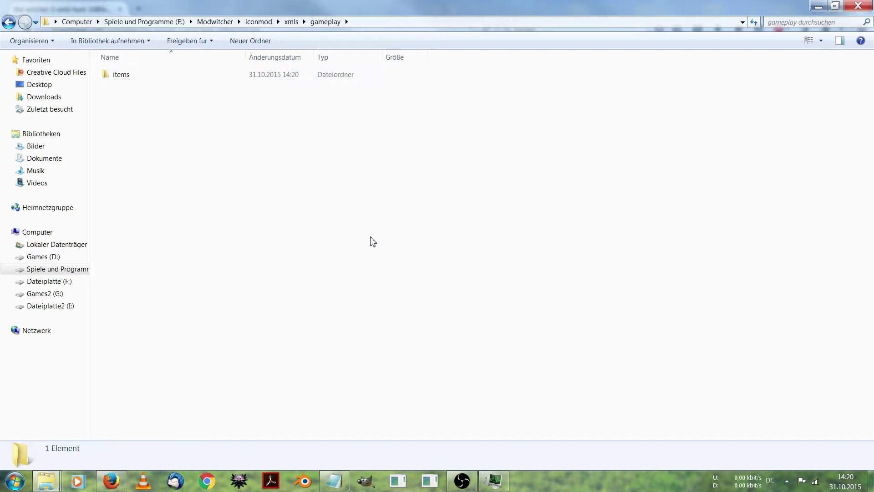
double_click(166, 76)
right_click(175, 141)
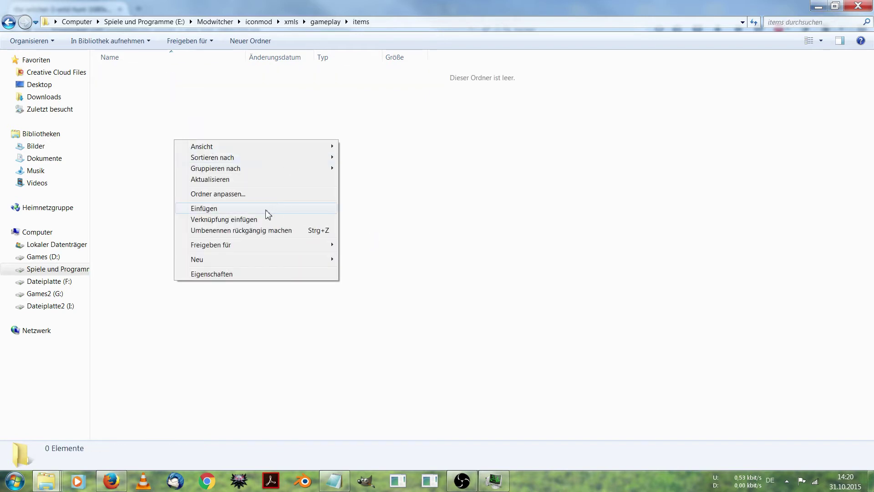
left_click(268, 212)
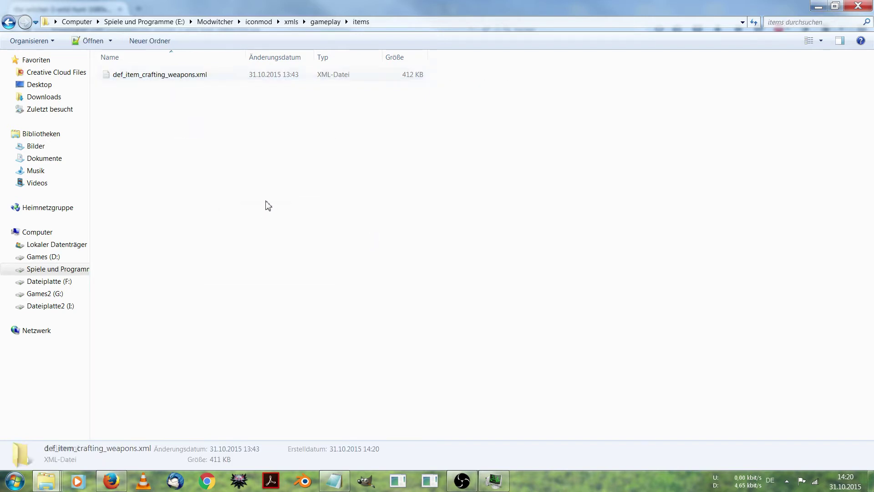
Open the mod's def_item_crafting_weapons.xml and search 'gryphon' until the Gryphon School steel sword appears.
double_click(223, 81)
left_click(549, 100)
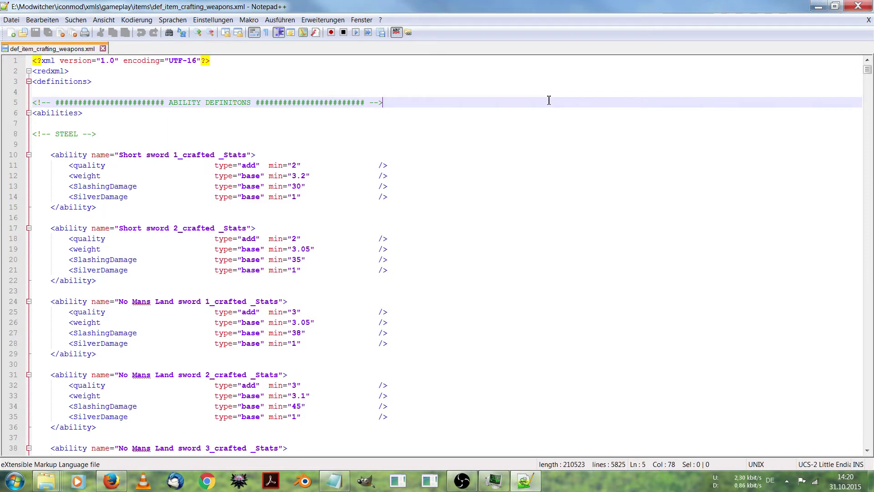
key("ctrl+f")
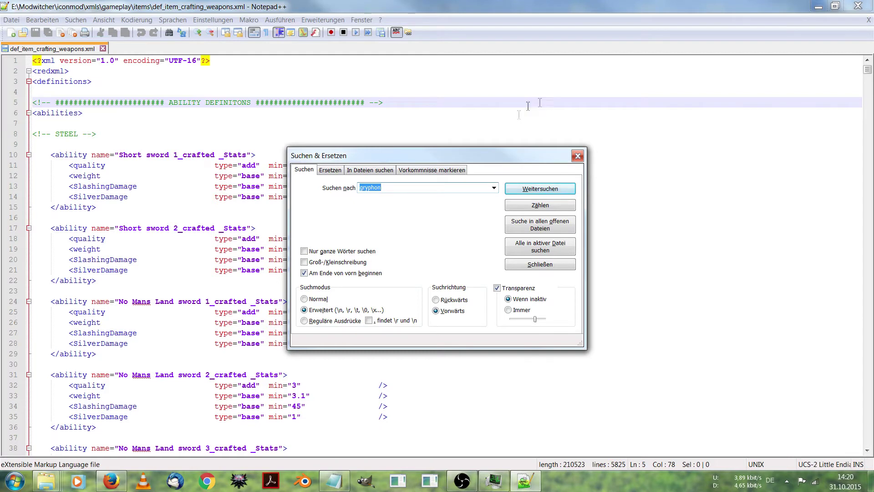
left_click_drag(481, 163, 646, 77)
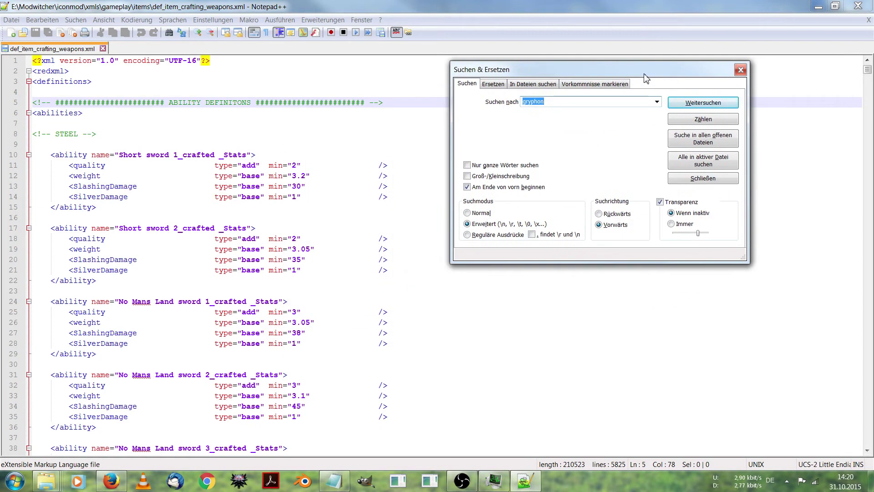
left_click(696, 103)
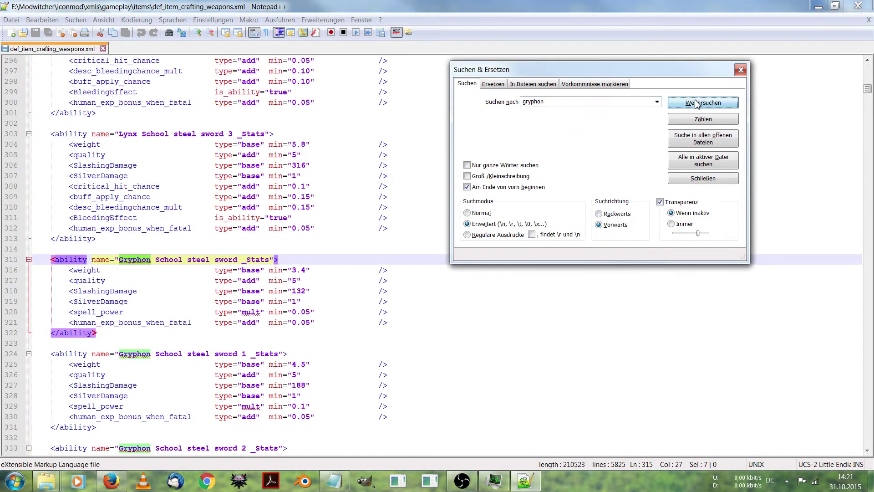
left_click(696, 103)
left_click(696, 103)
left_click(696, 103)
left_click(696, 103)
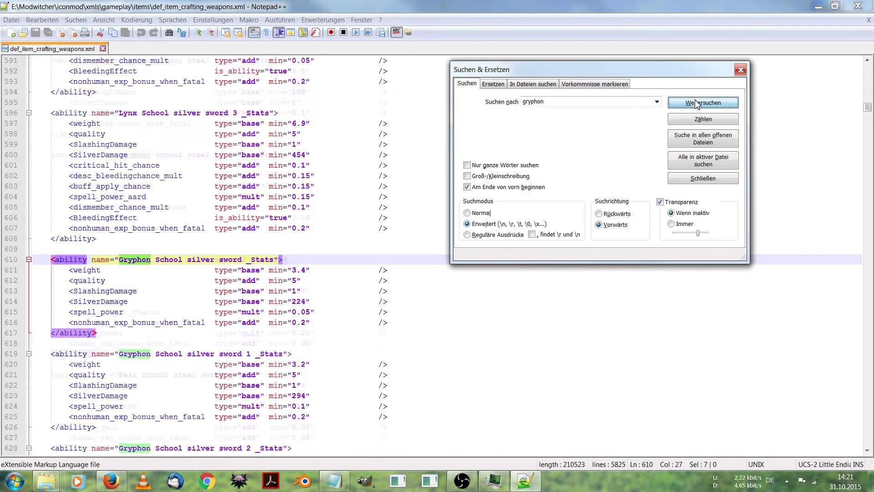
left_click(697, 103)
left_click(697, 102)
left_click(696, 103)
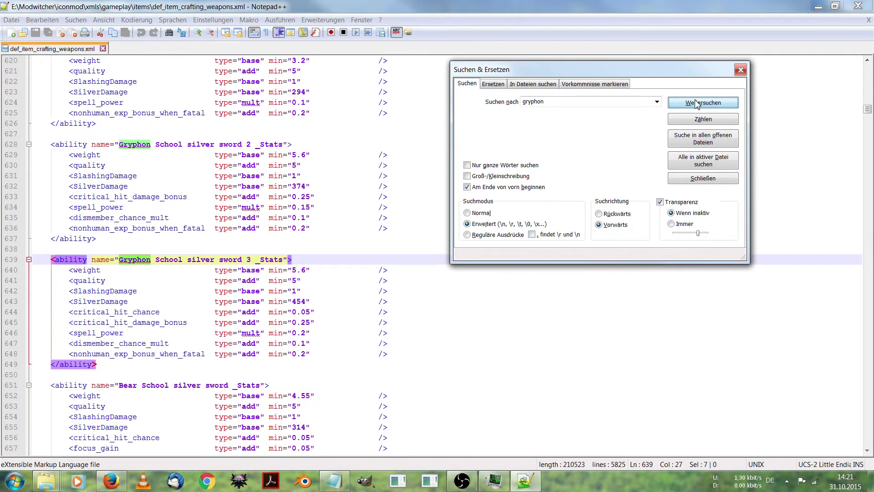
left_click(697, 103)
Check the sword's name and equip_template, then scroll to its icon_path value on line 3132.
left_click(294, 258)
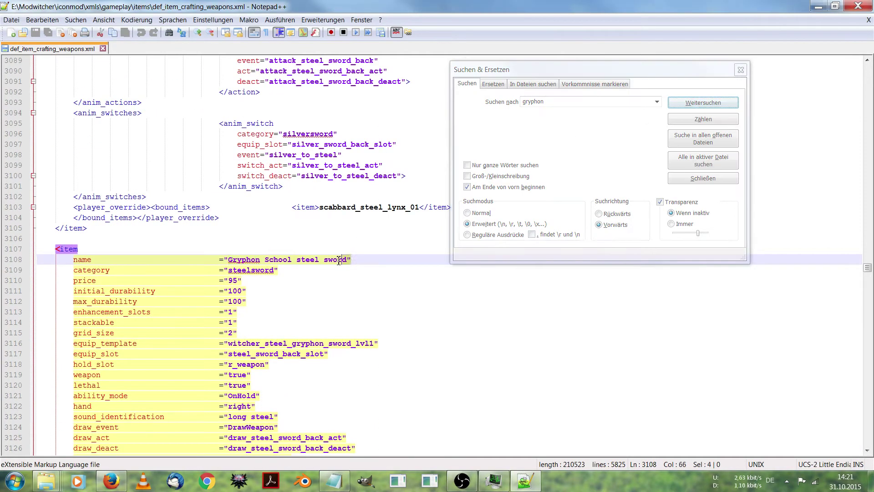
left_click_drag(350, 259, 228, 259)
left_click_drag(378, 342, 231, 348)
left_click_drag(646, 70, 729, 57)
left_click(400, 231)
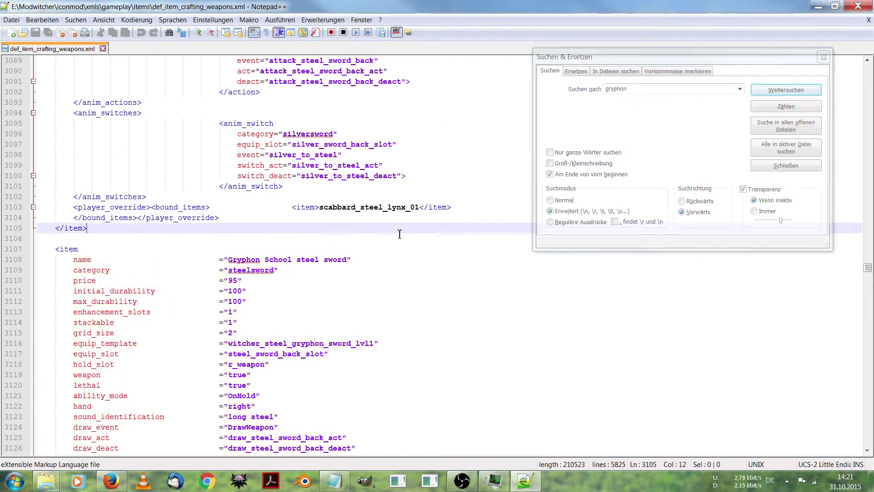
scroll(340, 232, "down", 4)
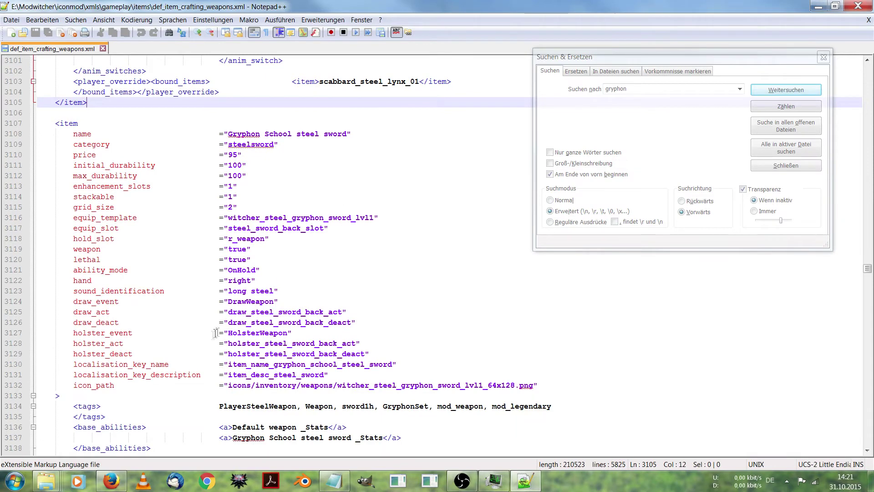
left_click_drag(228, 387, 538, 388)
left_click(537, 388)
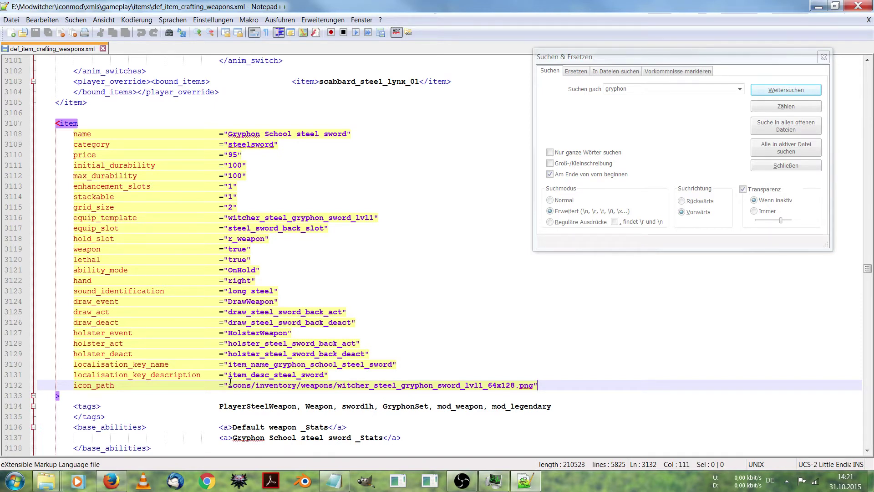
Navigate Explorer from the iconmod folder into icons > gameplay > gui_new.
mouse_move(45, 480)
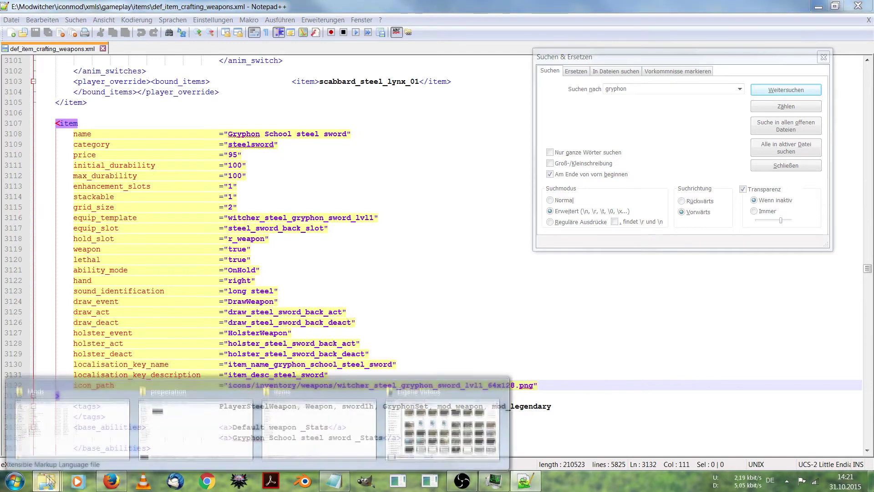
mouse_move(215, 445)
left_click(271, 434)
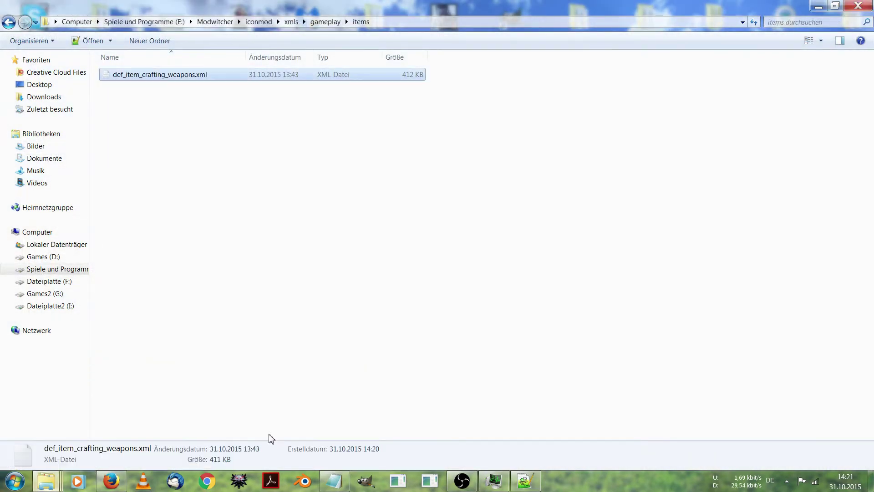
left_click(259, 22)
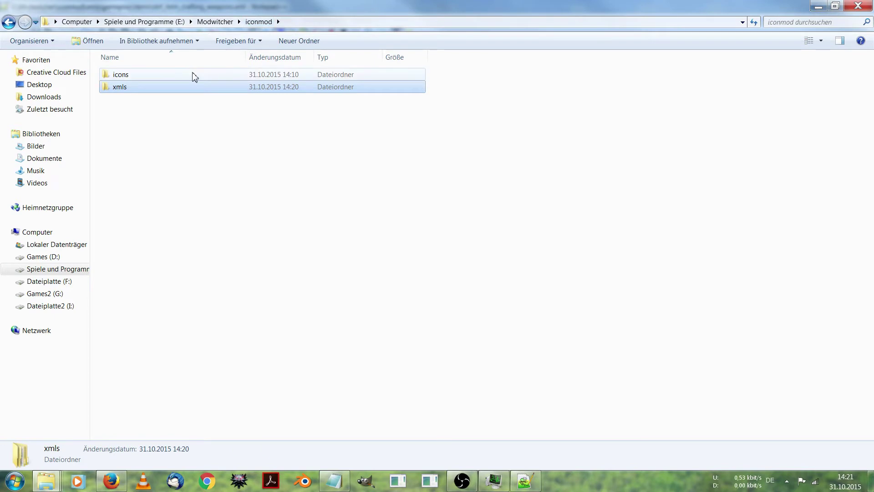
double_click(192, 74)
double_click(222, 76)
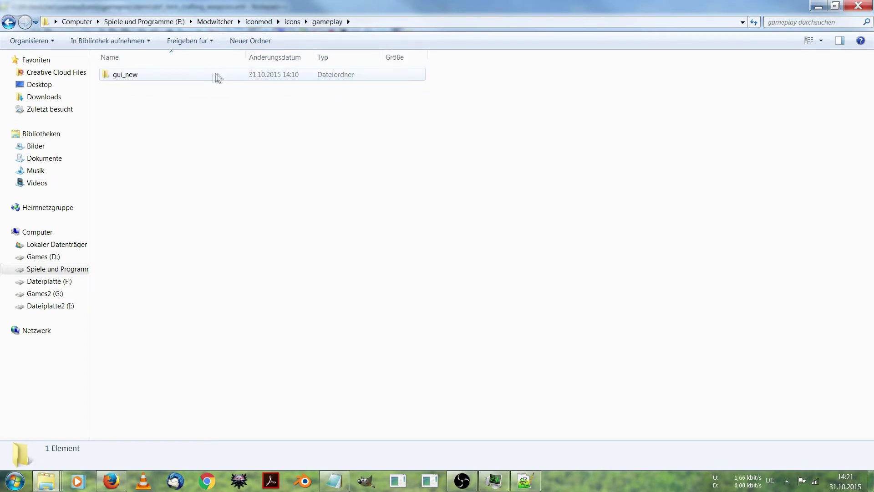
double_click(138, 79)
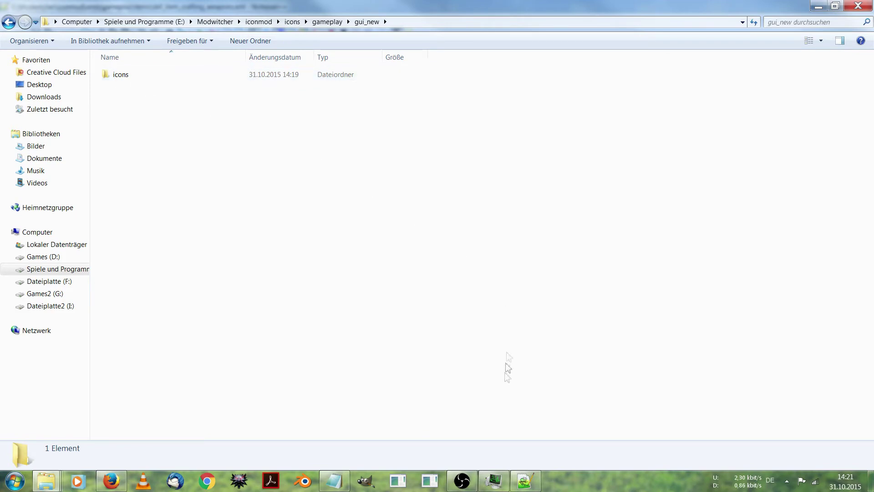
Check the XML's icon path, then open gui_new's icons folder and copy the customicon.png name.
left_click(526, 481)
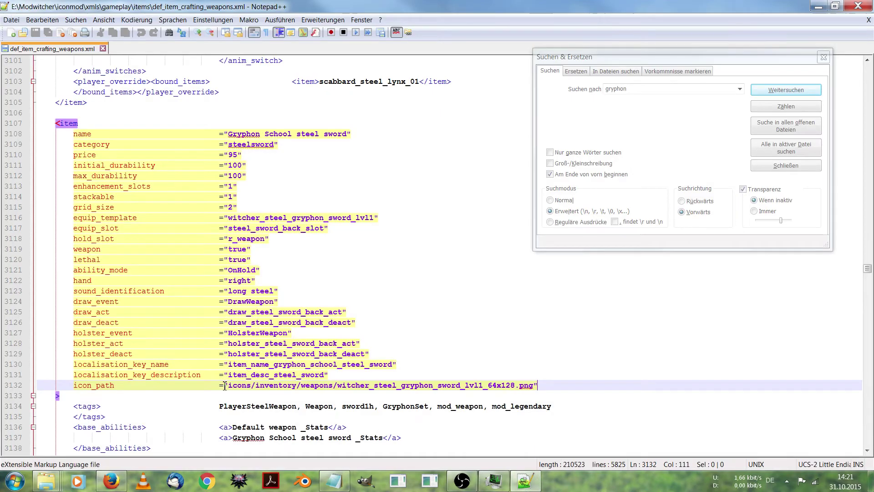
left_click_drag(228, 385, 252, 386)
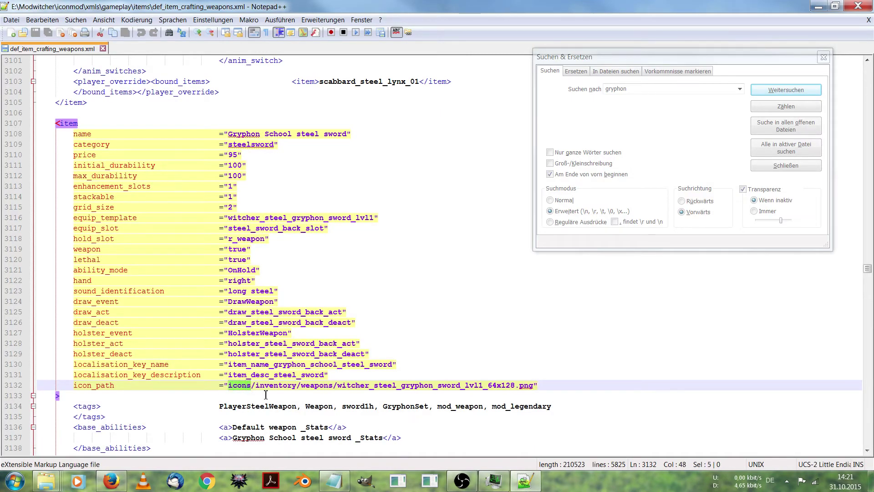
mouse_move(53, 484)
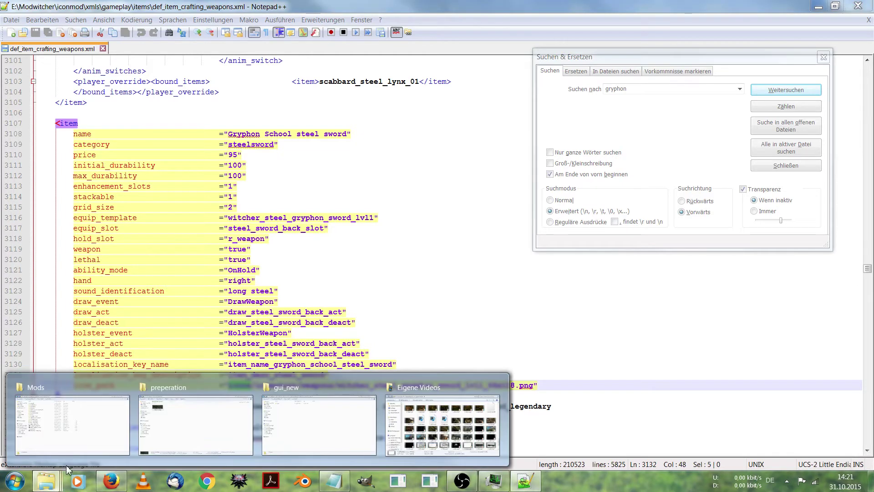
left_click(281, 447)
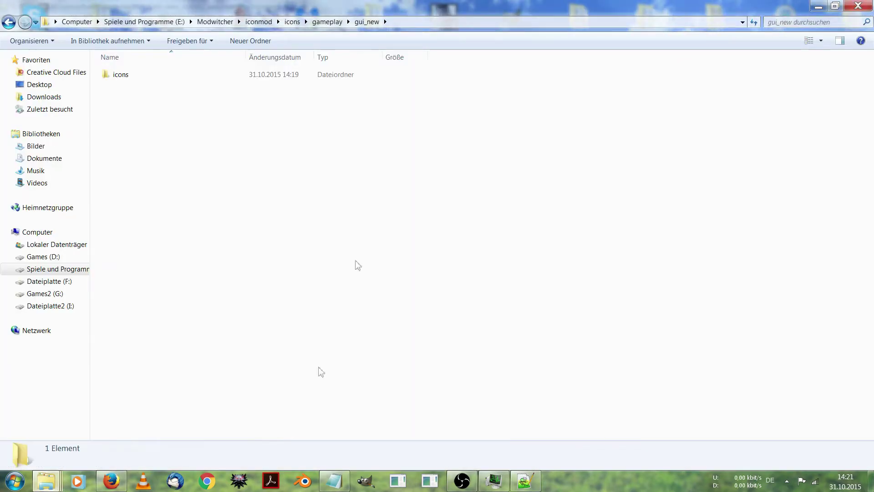
double_click(199, 77)
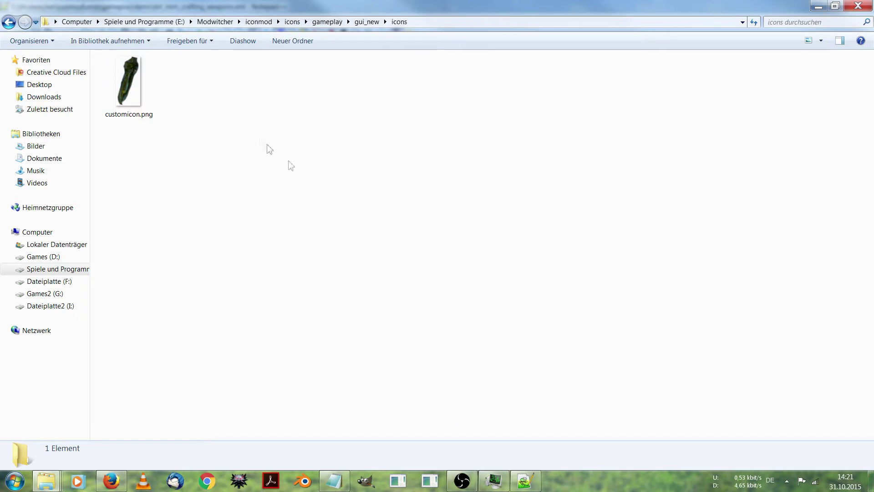
left_click(137, 114)
left_click(145, 115)
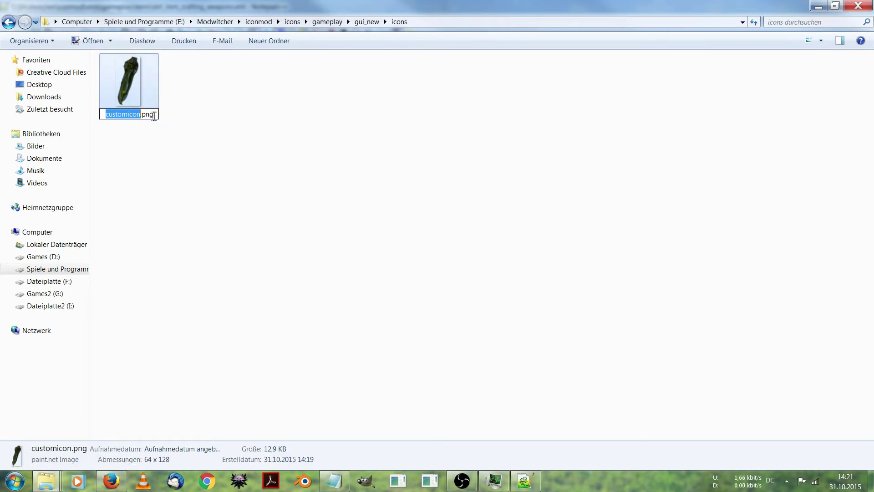
left_click_drag(153, 113, 104, 117)
key("ctrl+c")
Replace the old path after 'icons/' on line 3132 with customicon.png, save the XML and close Notepad++.
left_click(525, 481)
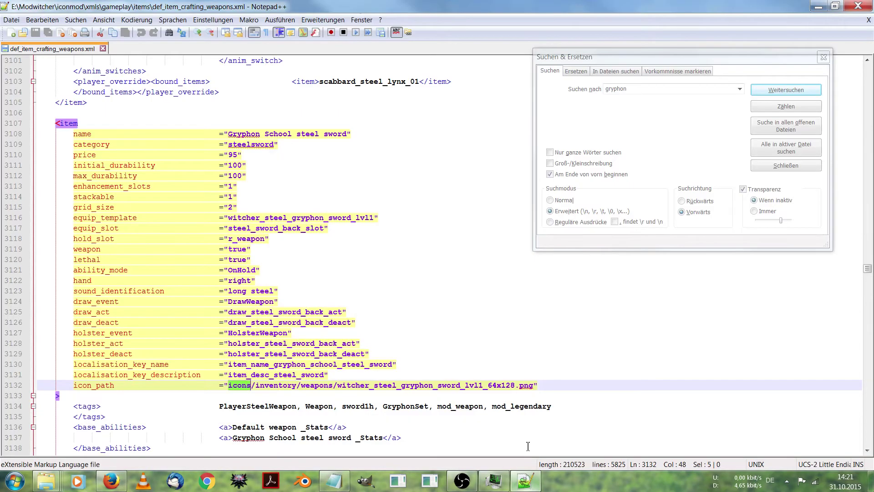
left_click(477, 420)
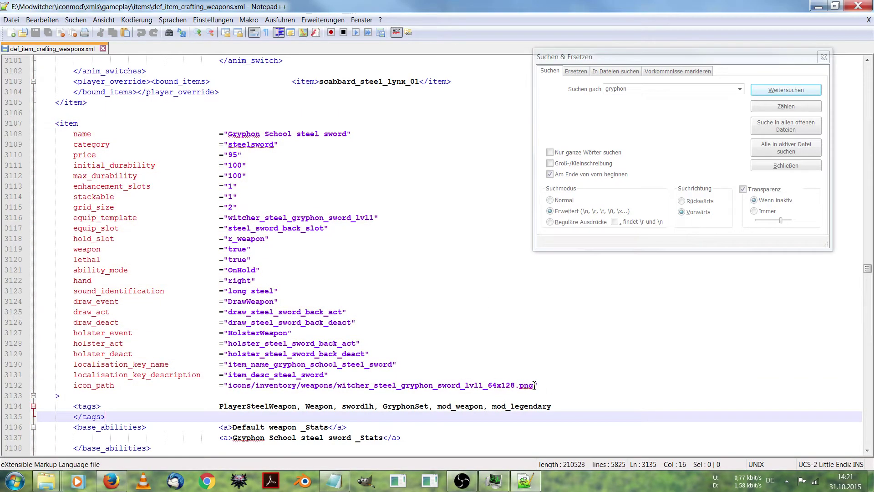
left_click_drag(535, 385, 258, 385)
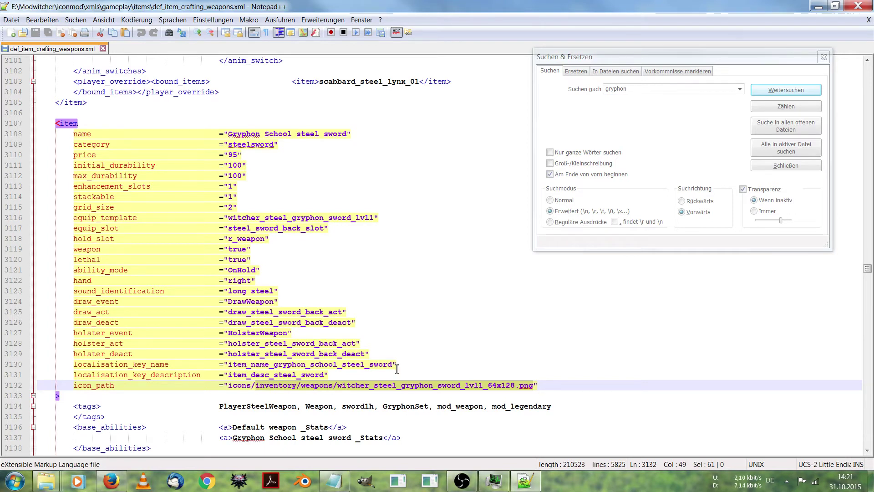
key("ctrl+v")
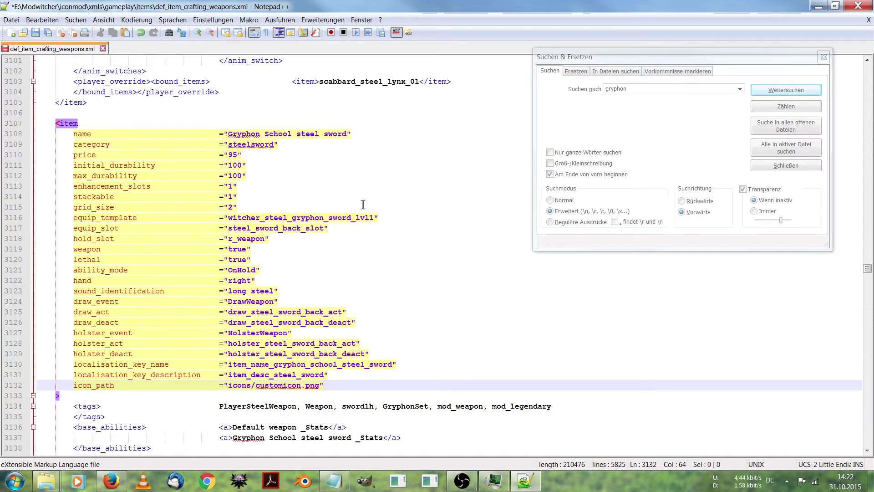
left_click(36, 32)
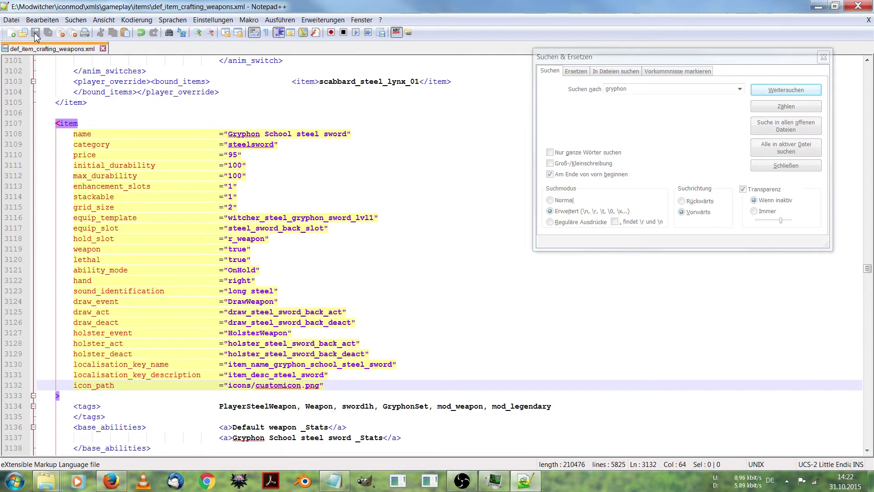
left_click(865, 8)
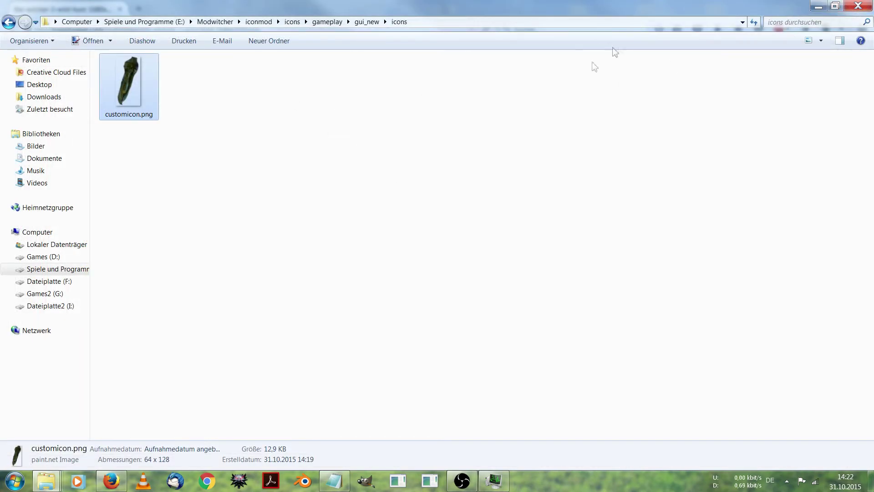
Go back up to the iconmod folder in Explorer and select the xmls folder.
mouse_move(46, 480)
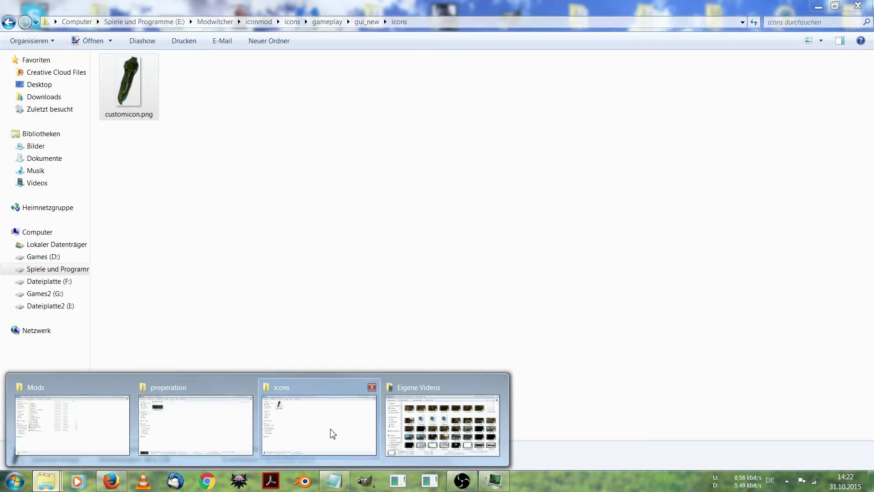
left_click(332, 433)
left_click(256, 25)
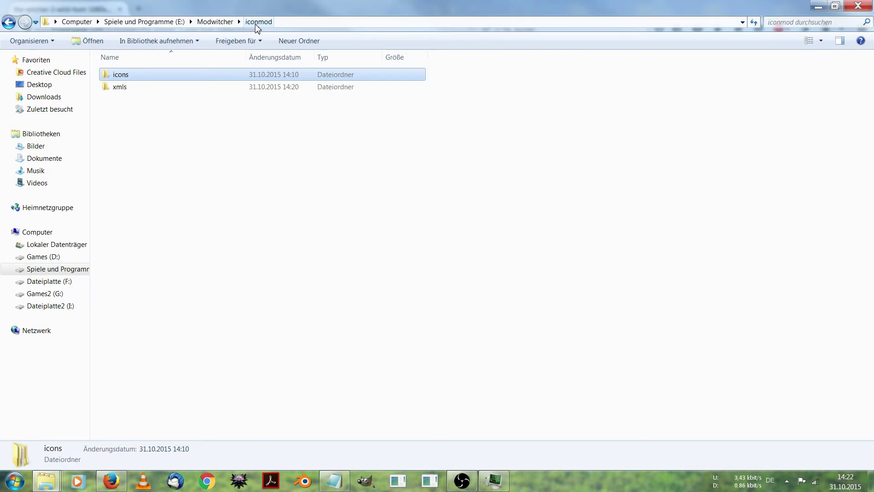
left_click(211, 87)
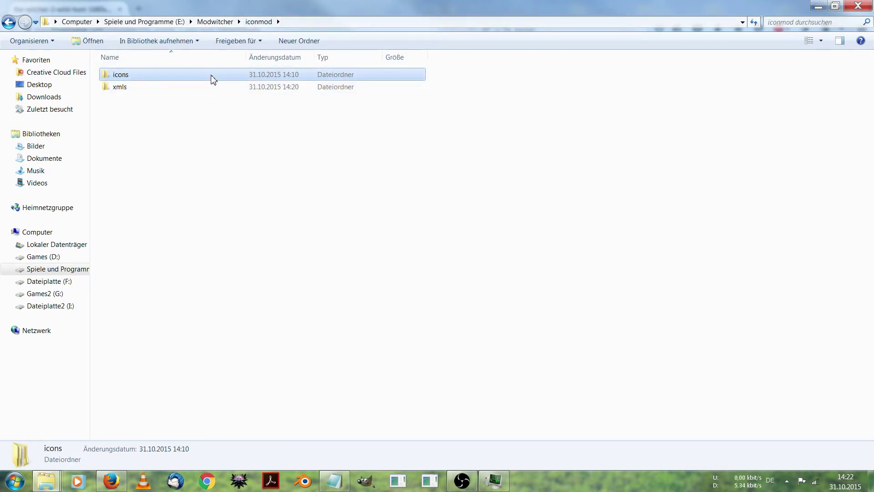
left_click(209, 89)
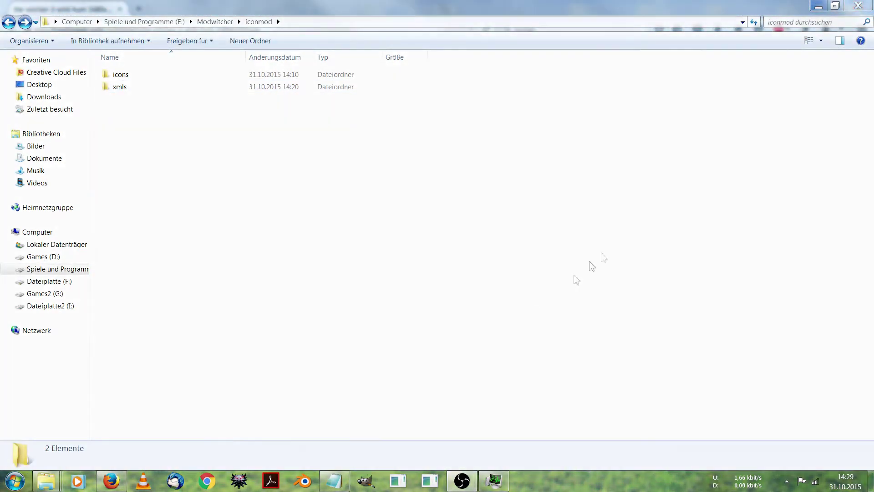
Bring up the cook_and_pack.bat script in Editor and select all its commands.
left_click(337, 480)
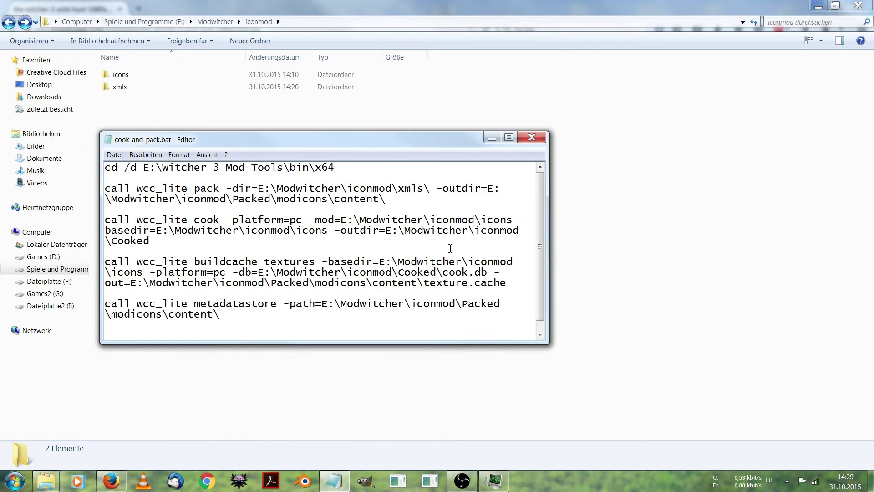
left_click_drag(377, 148, 467, 200)
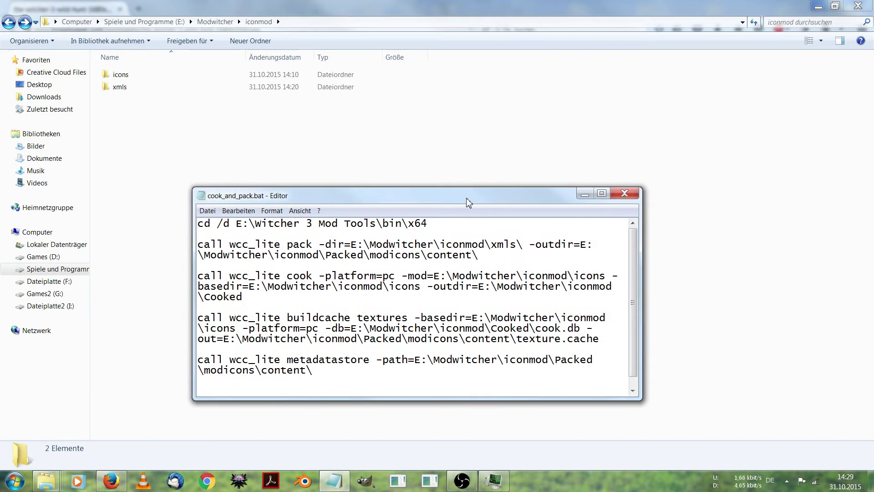
left_click_drag(448, 373, 131, 132)
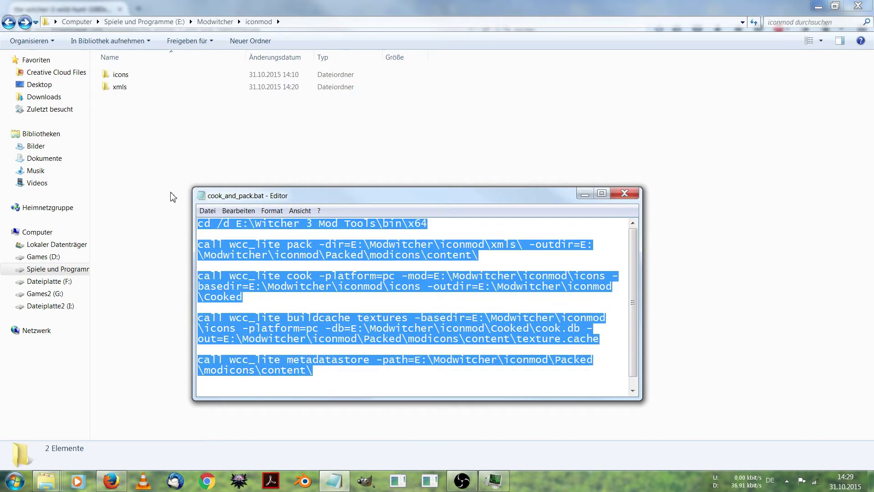
right_click(147, 133)
Create a new empty text file named packallmystuff in iconmod and open it in Notepad.
mouse_move(191, 253)
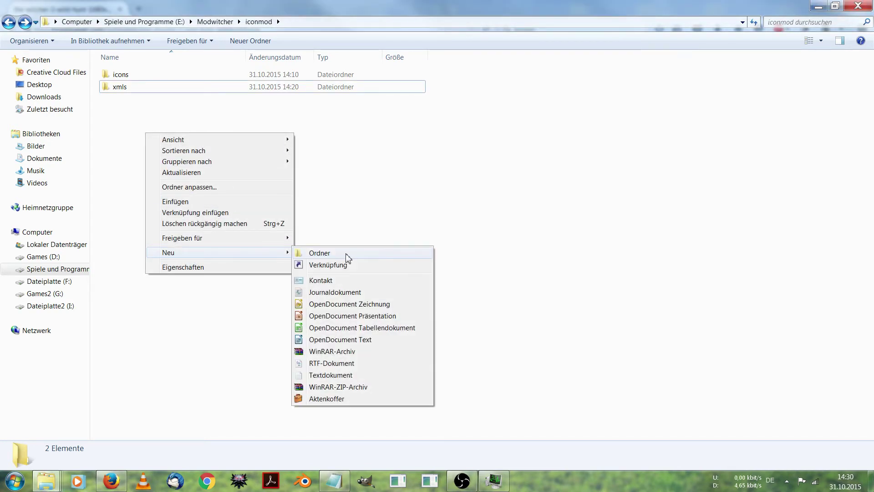
left_click(362, 375)
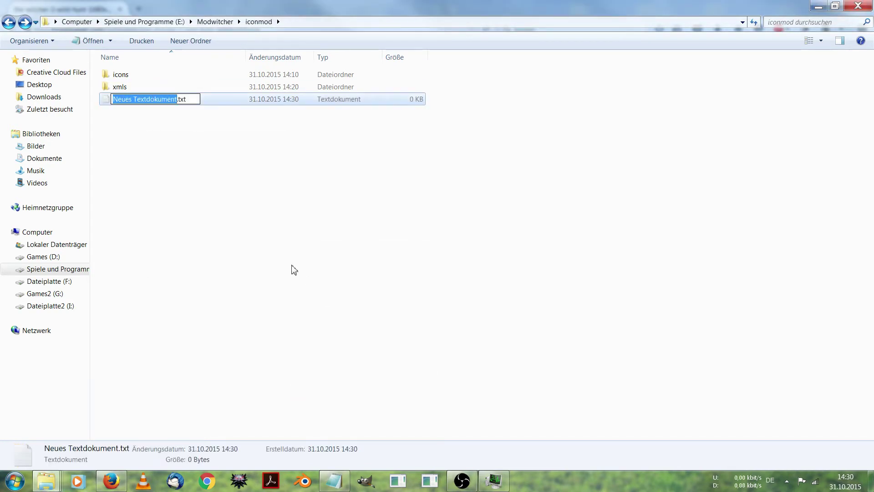
type("packallmystuff")
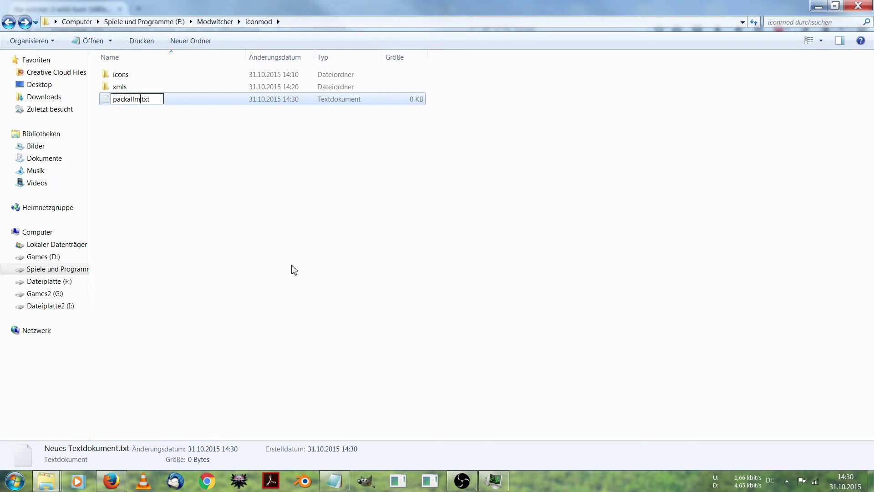
left_click(294, 270)
double_click(134, 101)
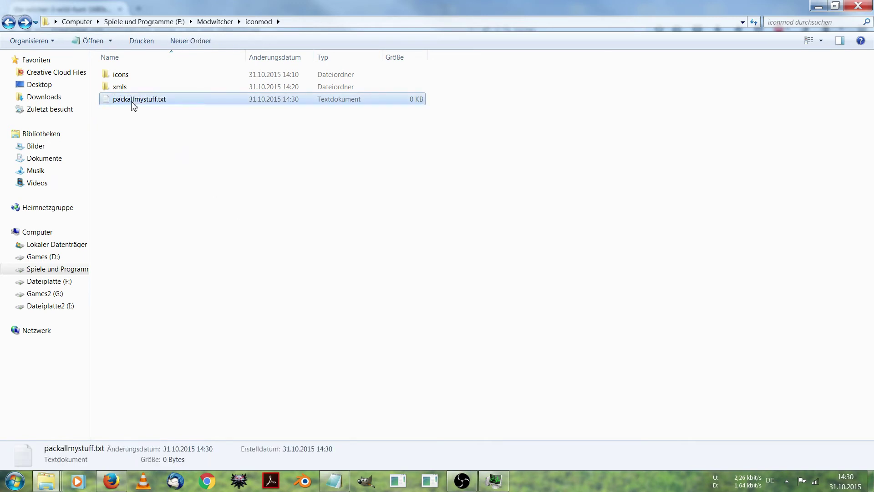
left_click_drag(194, 144, 189, 117)
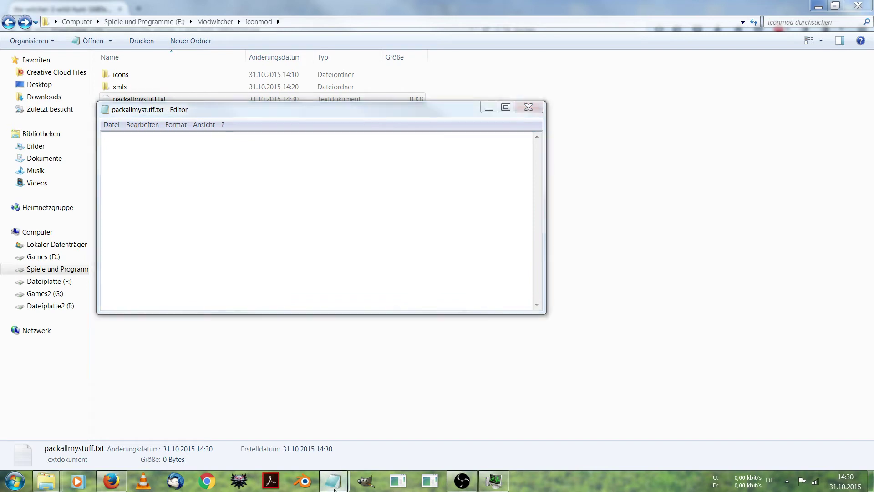
Copy the whole cook_and_pack.bat script into packallmystuff.txt and move the script window out of view.
mouse_move(333, 481)
left_click(268, 430)
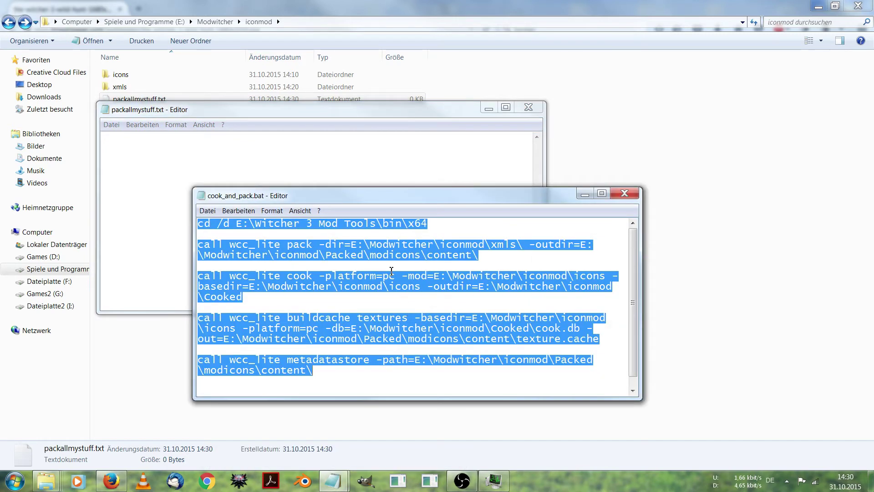
left_click(391, 271)
key("ctrl+a")
key("ctrl+c")
left_click(132, 155)
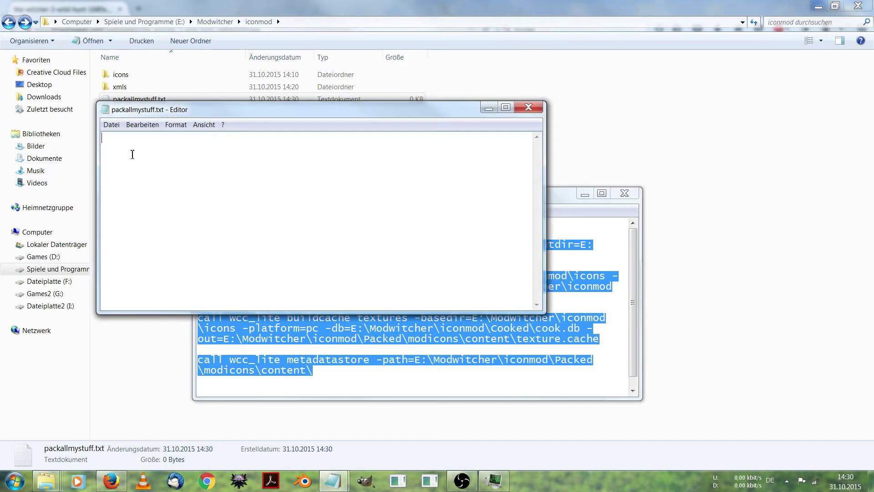
right_click(132, 154)
left_click(160, 196)
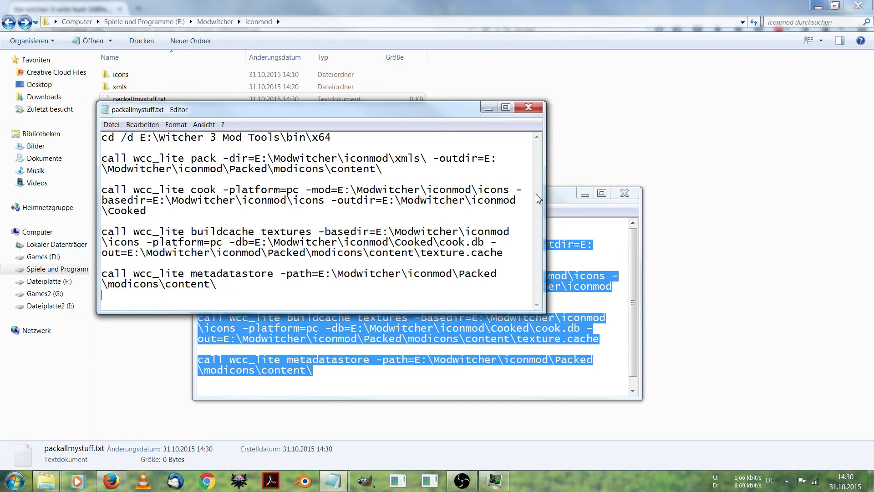
left_click_drag(560, 203, 665, 225)
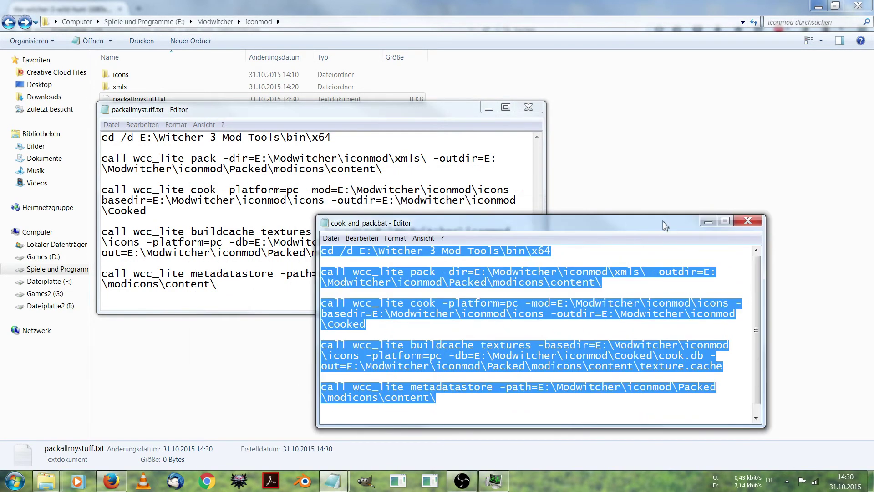
left_click(708, 222)
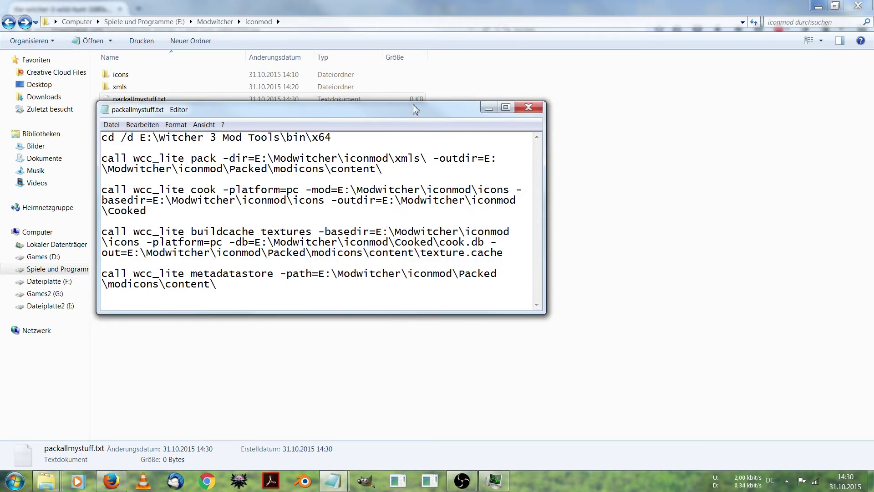
left_click_drag(415, 109, 400, 67)
left_click_drag(532, 272, 813, 421)
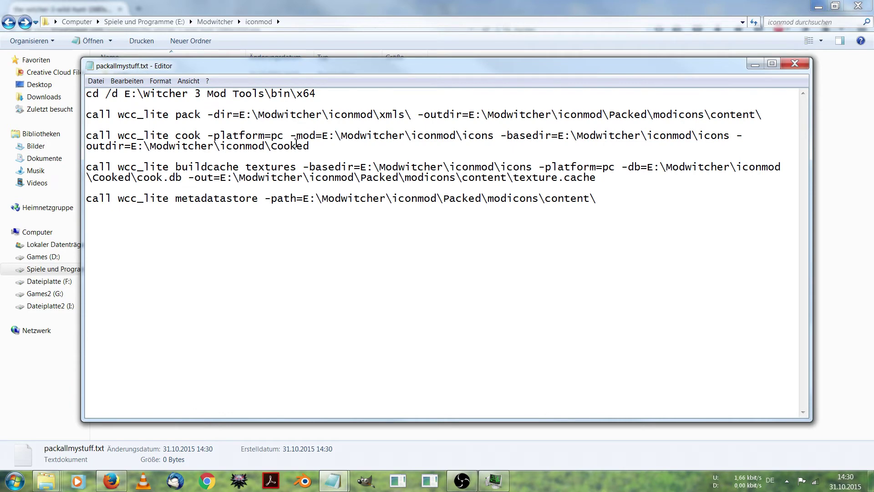
left_click_drag(345, 93, 84, 94)
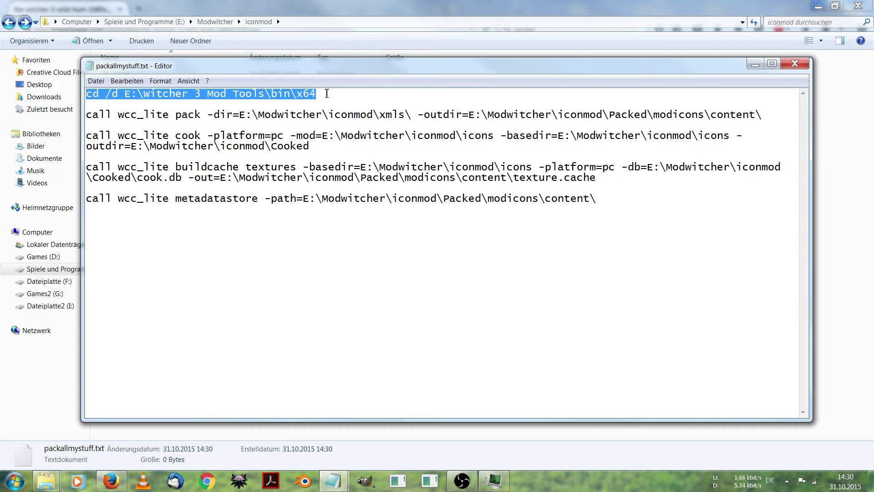
left_click_drag(333, 71, 337, 83)
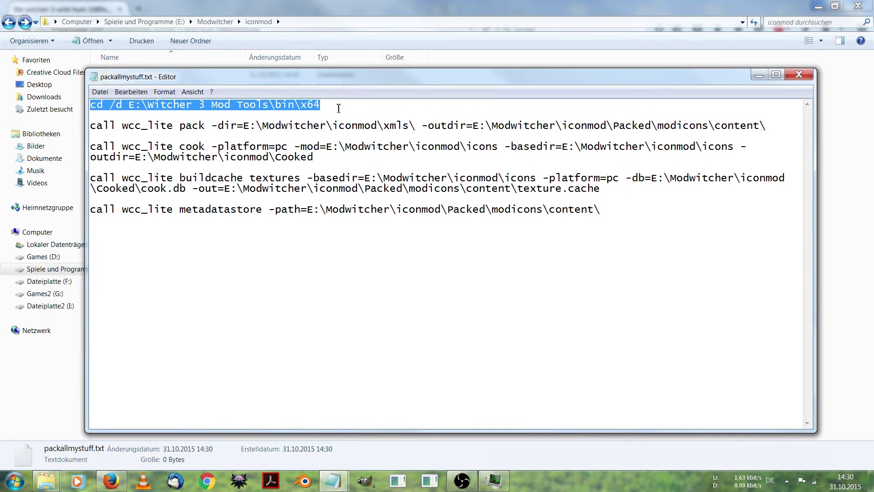
left_click(347, 108)
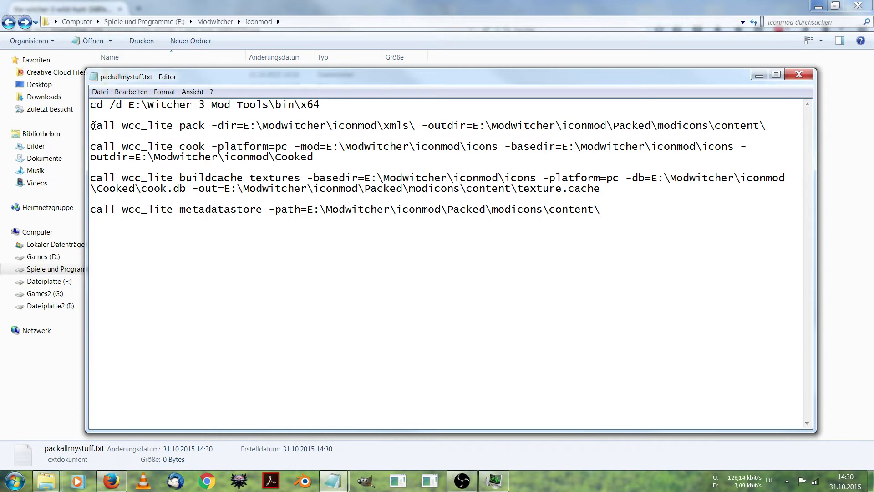
left_click_drag(91, 126, 209, 129)
left_click(208, 127)
left_click_drag(182, 127, 239, 126)
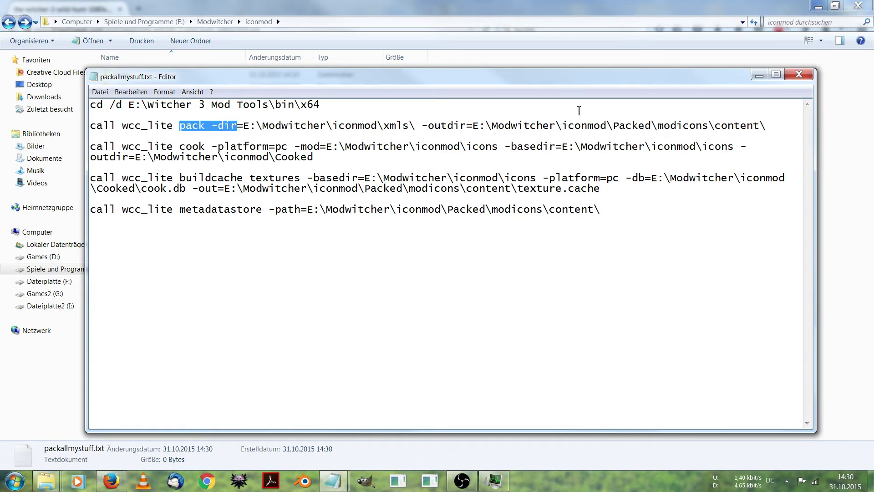
left_click_drag(415, 125, 339, 126)
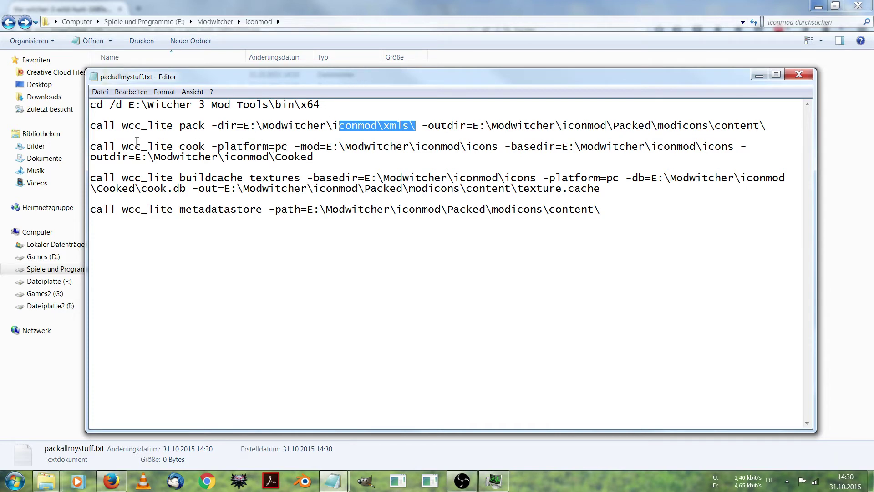
left_click_drag(92, 144, 164, 165)
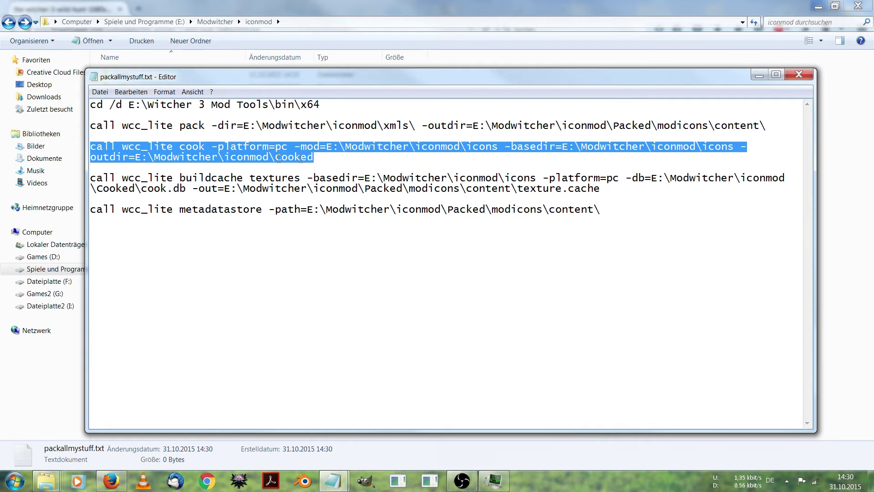
left_click(265, 157)
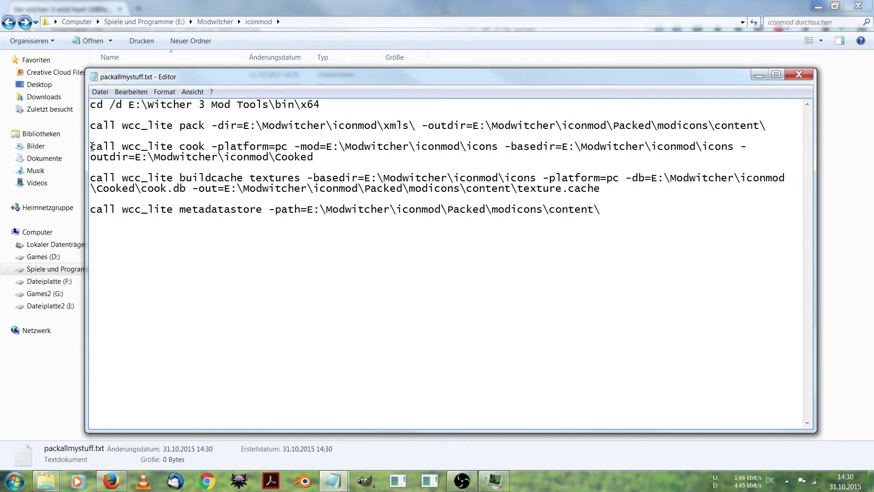
left_click_drag(91, 147, 638, 191)
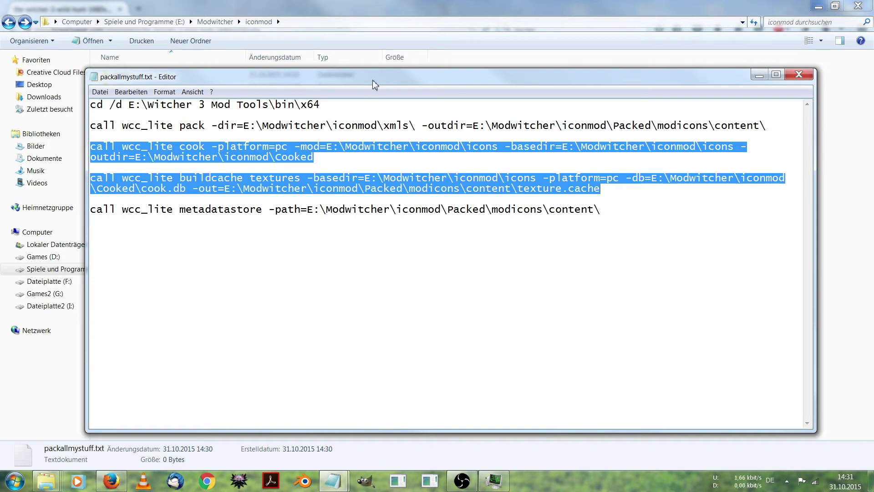
left_click(636, 189)
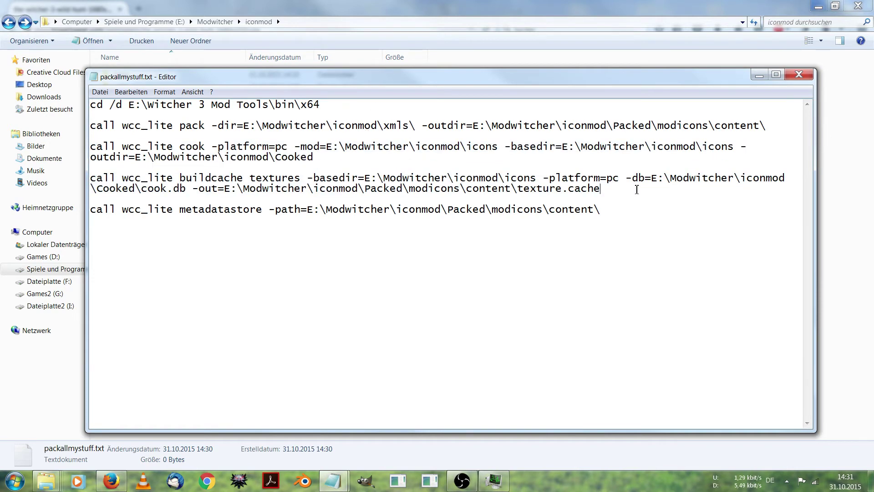
left_click_drag(612, 210, 85, 207)
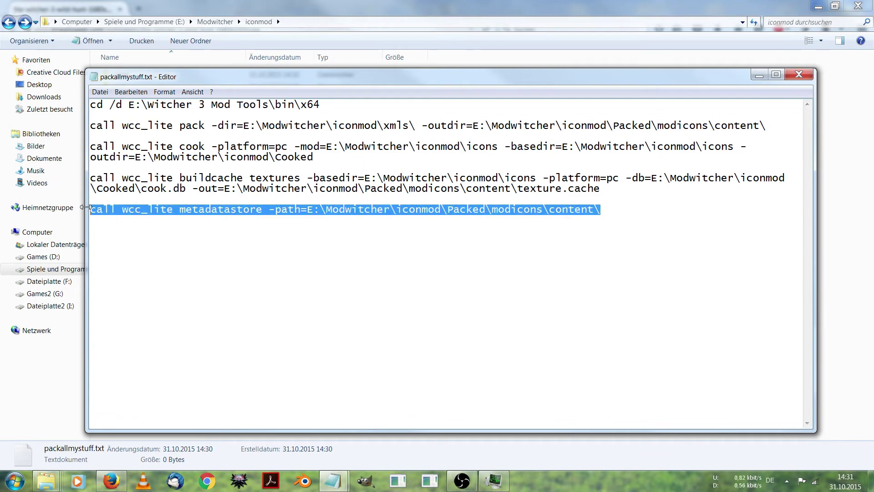
left_click(149, 225)
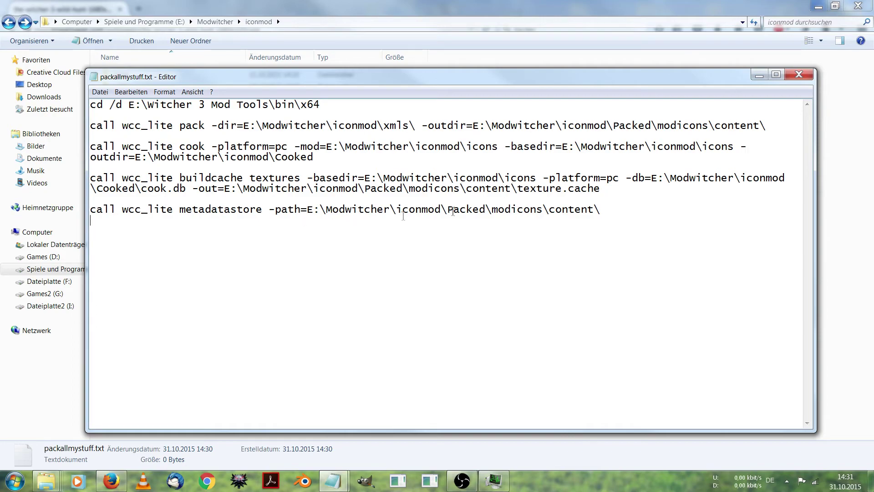
mouse_move(537, 82)
left_mouse_down()
mouse_move(548, 111)
mouse_move(552, 64)
mouse_move(547, 78)
left_mouse_up()
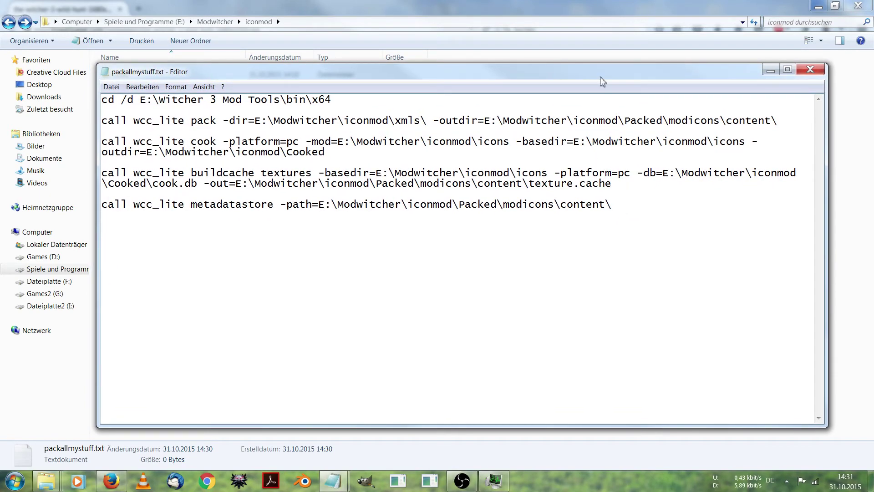
left_click_drag(602, 80, 635, 87)
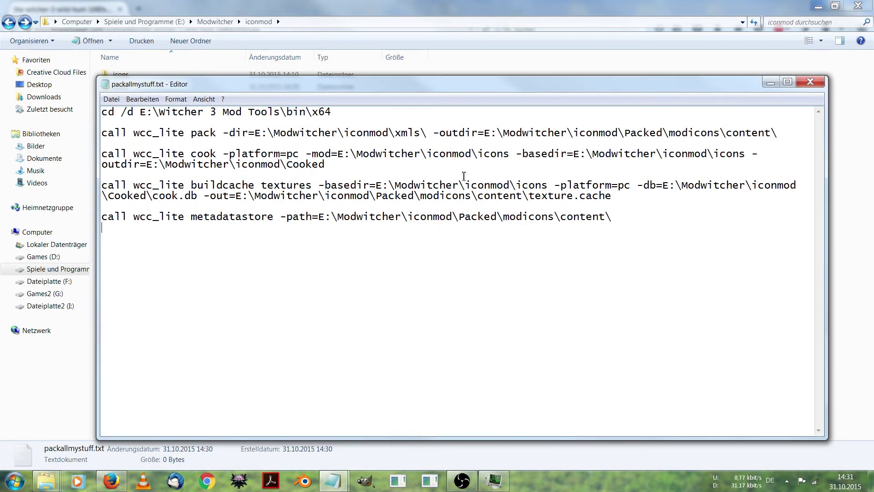
left_click_drag(209, 91, 195, 105)
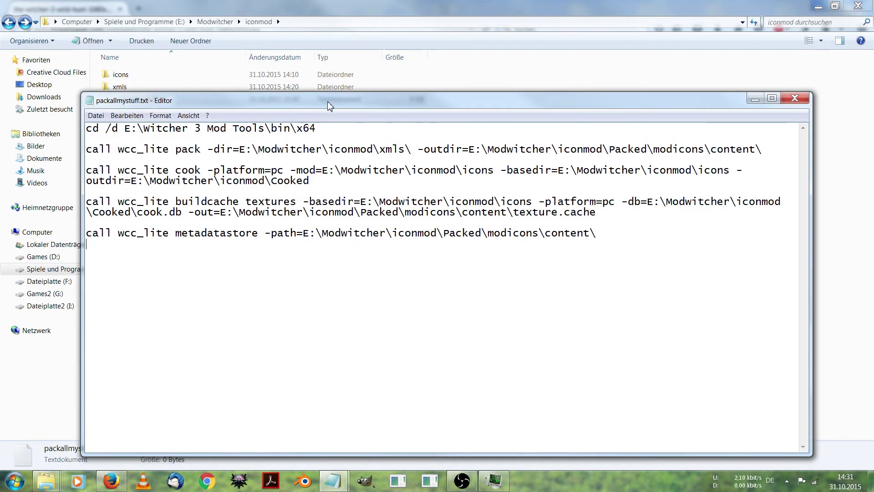
left_click_drag(330, 108, 342, 77)
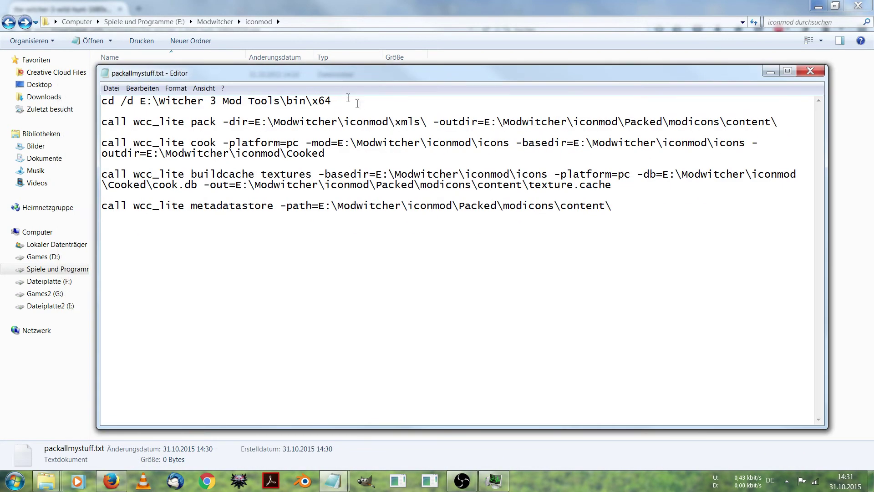
triple_click(524, 153)
left_click(534, 184)
left_click_drag(611, 184, 535, 185)
left_click(571, 237)
left_click_drag(323, 155, 281, 154)
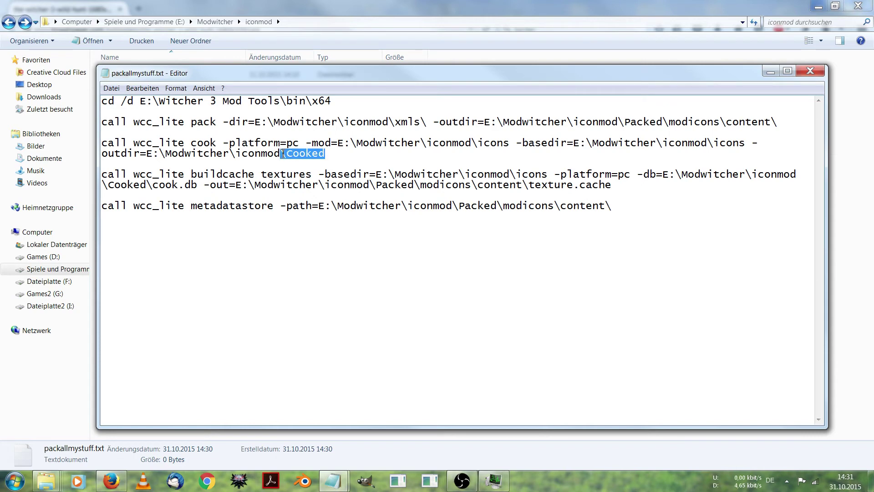
left_click_drag(393, 74, 388, 110)
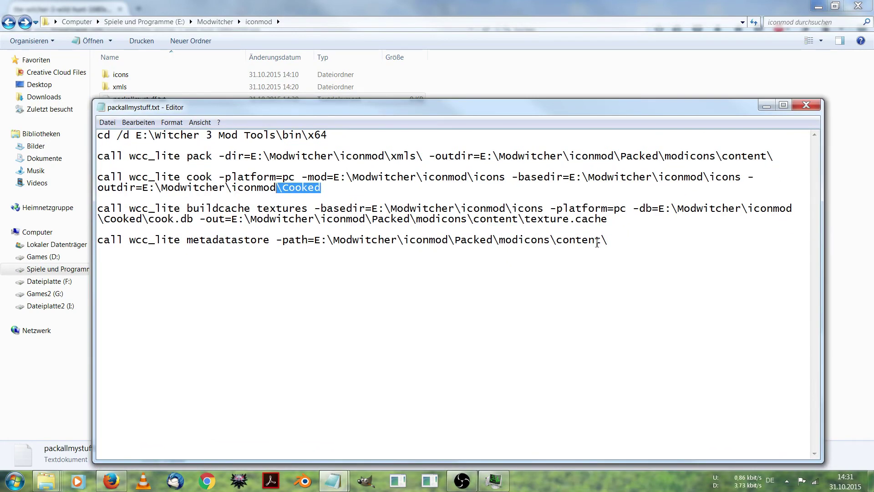
left_click_drag(614, 242, 456, 240)
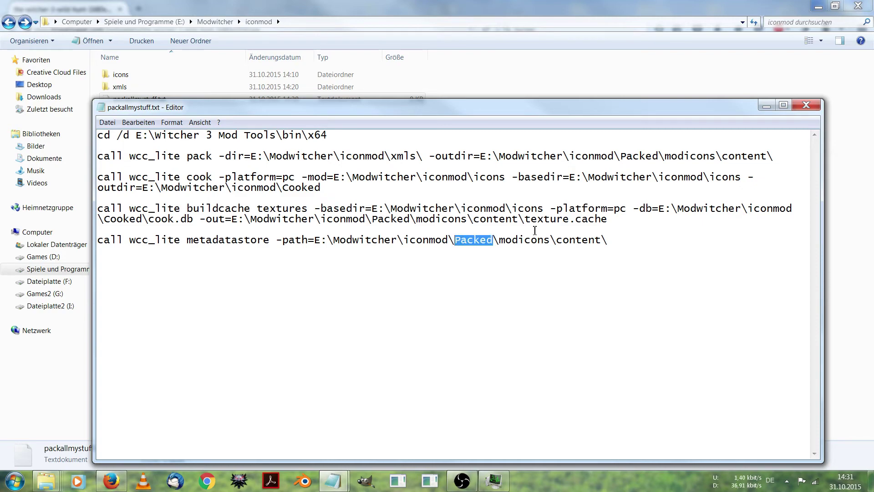
left_click_drag(469, 107, 460, 89)
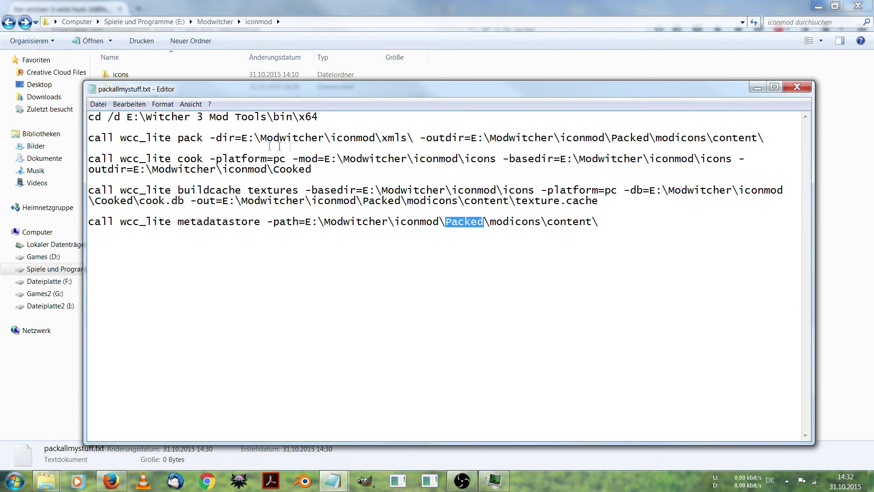
left_click_drag(720, 90, 743, 119)
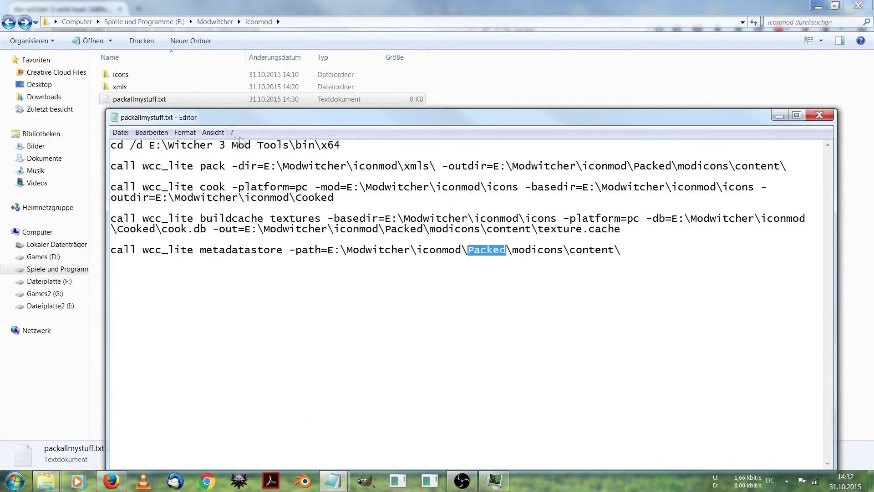
left_click_drag(181, 121, 154, 81)
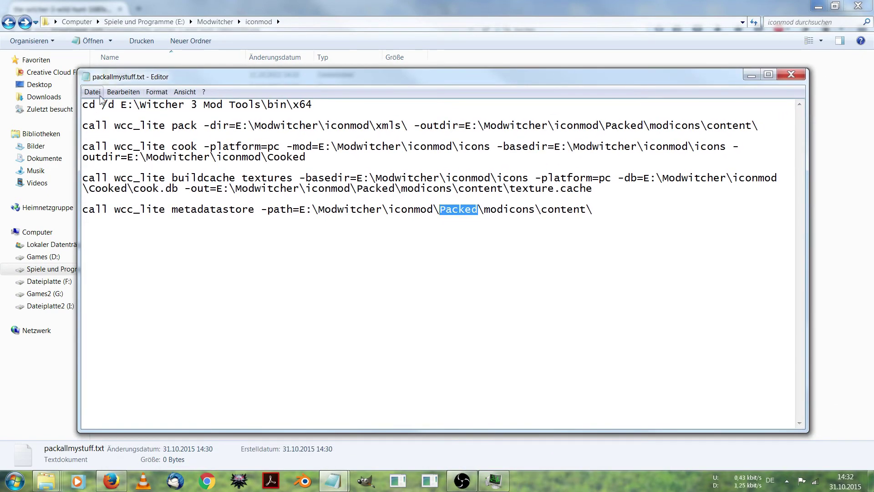
left_click(93, 92)
Save the script as packallmystuff.bat and close Notepad.
left_click(116, 137)
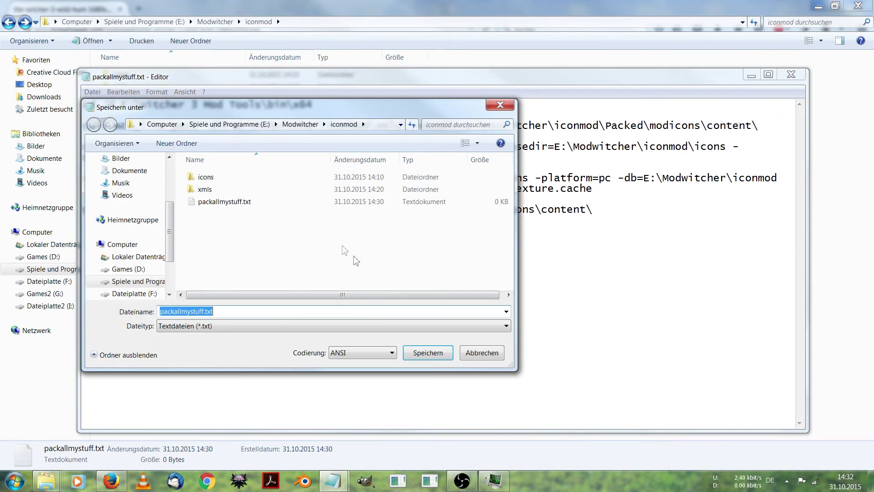
left_click(233, 310)
key("BackSpace")
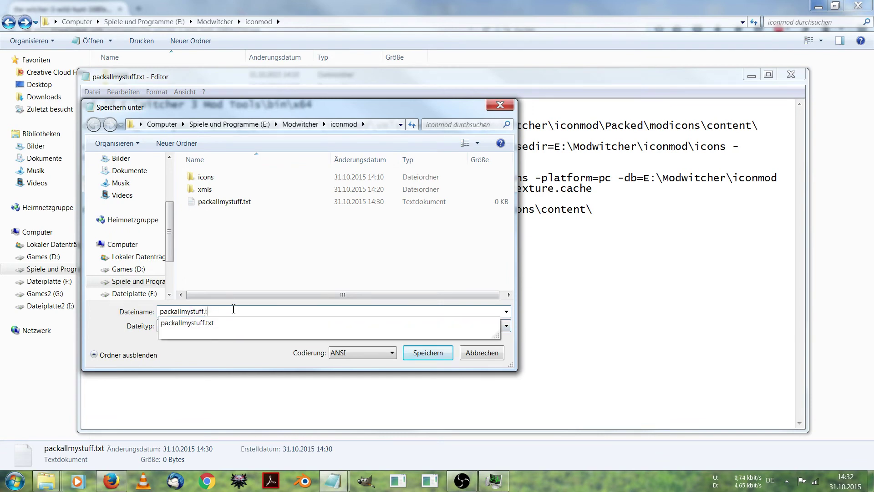
type("bat")
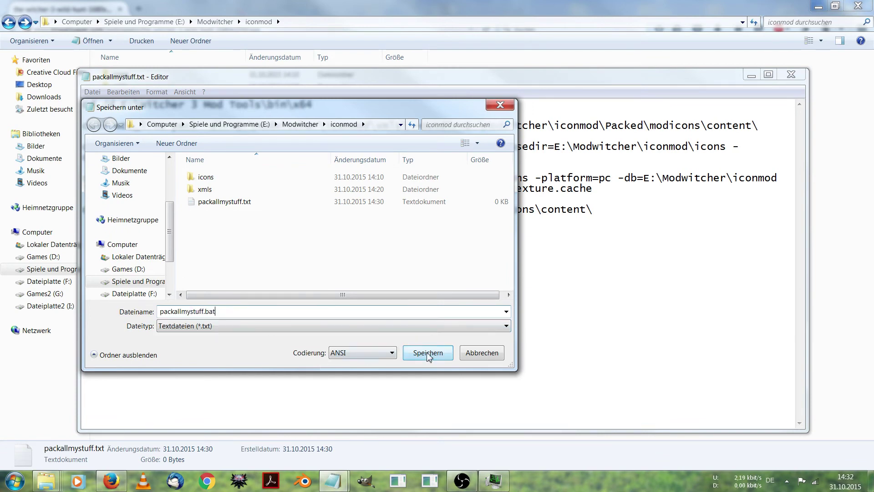
left_click(428, 353)
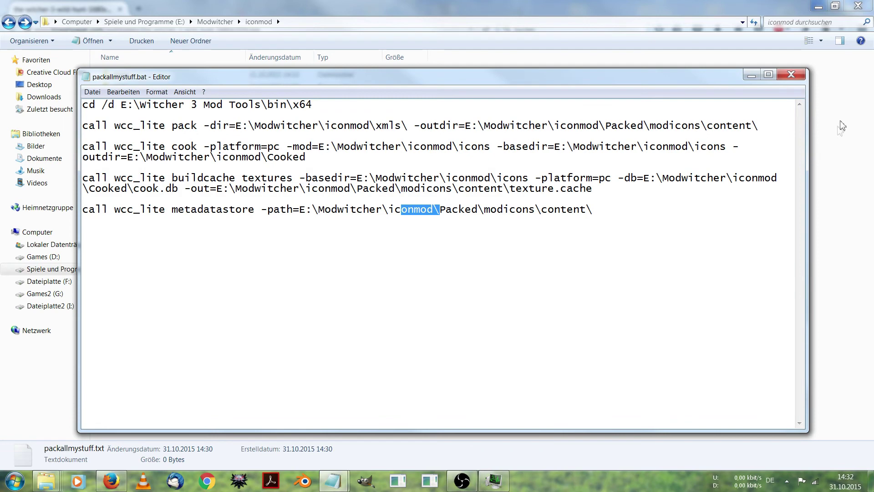
left_click(791, 75)
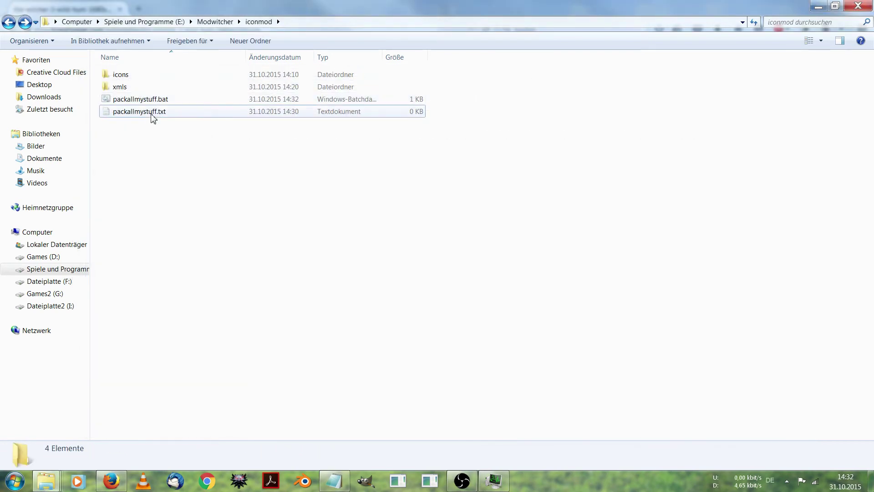
Delete the leftover packallmystuff.txt and run packallmystuff.bat.
left_click(150, 112)
key("Delete")
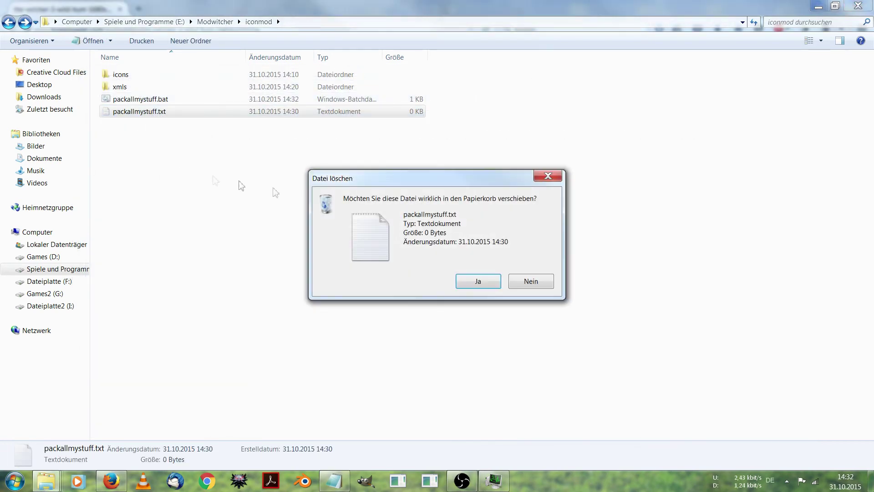
key("Return")
left_click(142, 101)
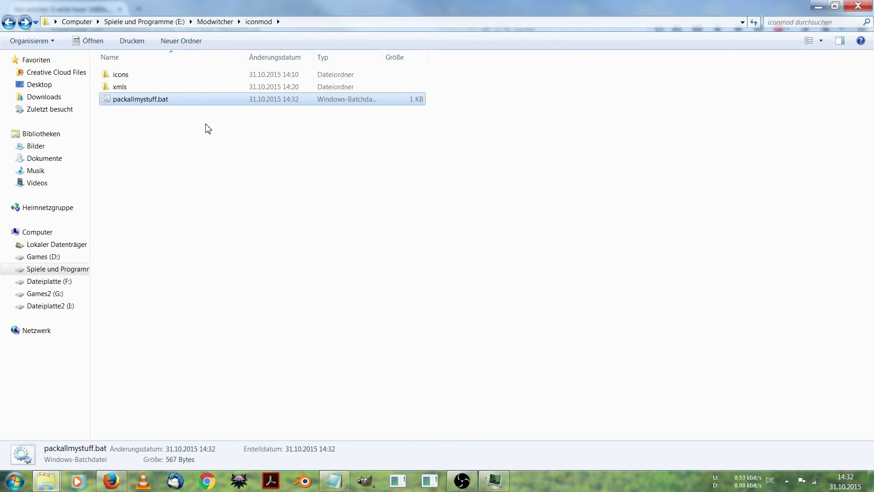
double_click(173, 104)
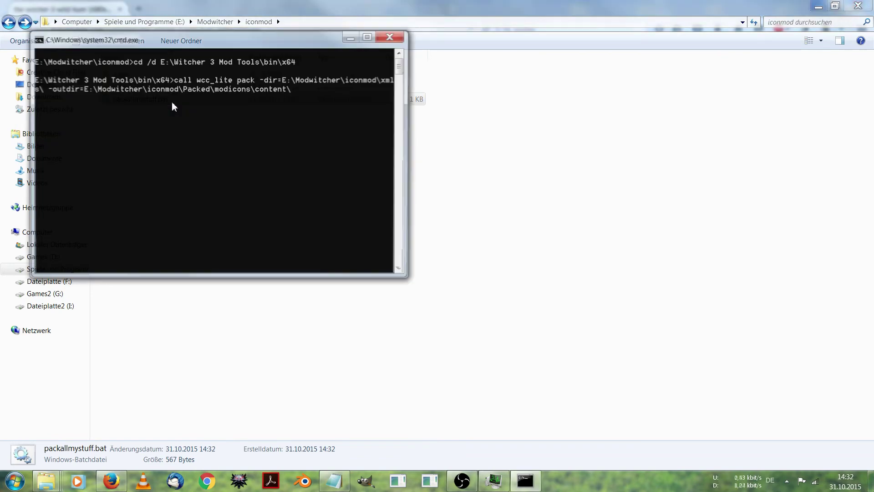
Move the cmd.exe window aside while wcc_lite cooks and packs, then open the new Packed folder.
left_click_drag(231, 38, 619, 88)
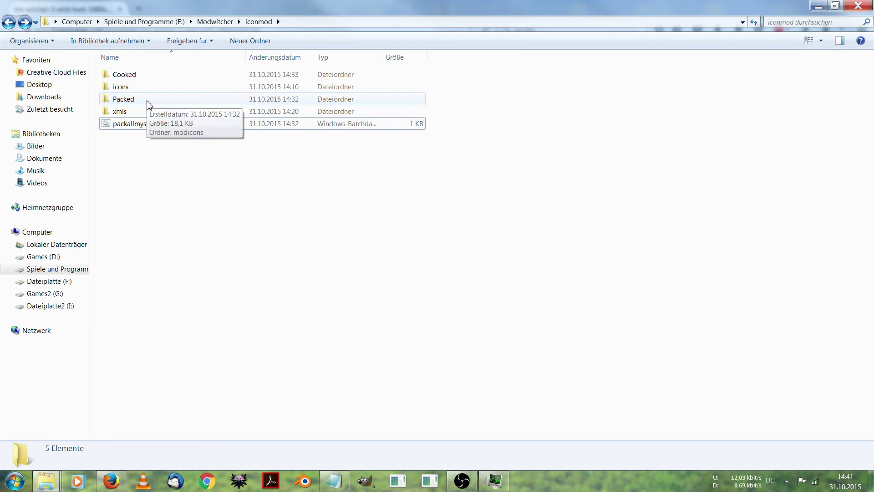
double_click(147, 101)
Paste the modicons folder from Packed into The Witcher 3 Mods folder and launch witcher3.exe.
left_click(162, 80)
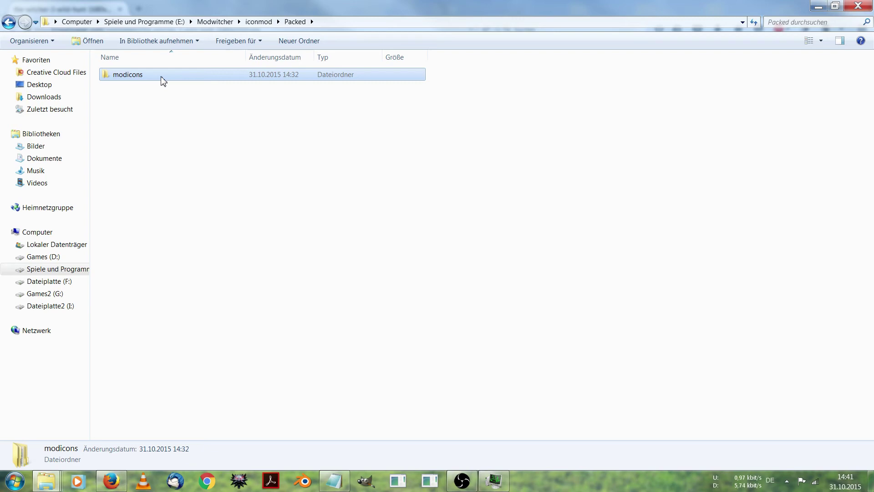
mouse_move(46, 480)
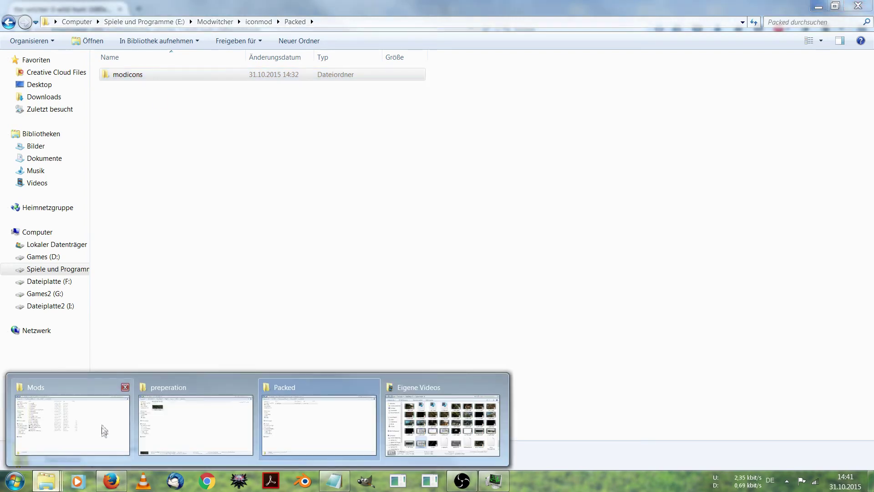
left_click(104, 429)
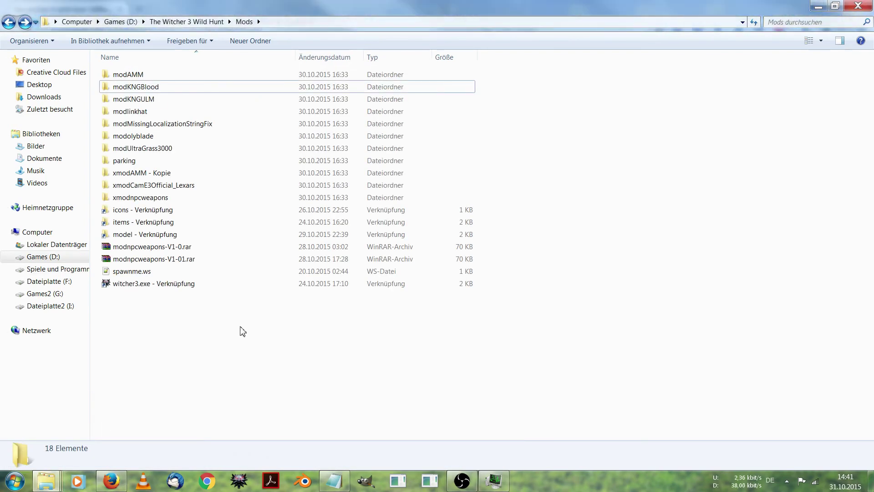
right_click(214, 331)
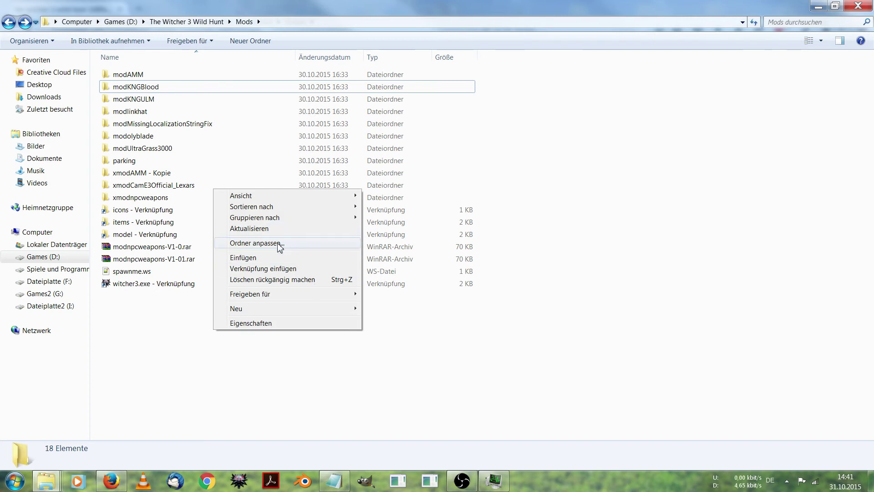
left_click(278, 257)
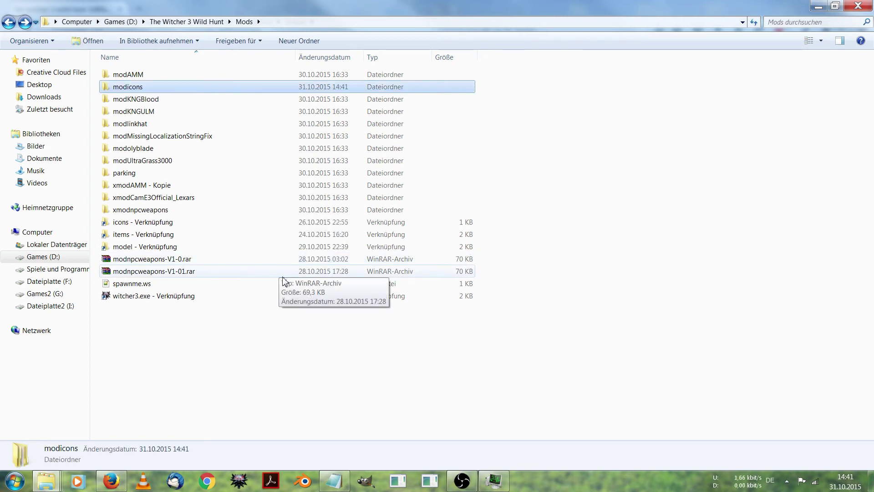
double_click(230, 297)
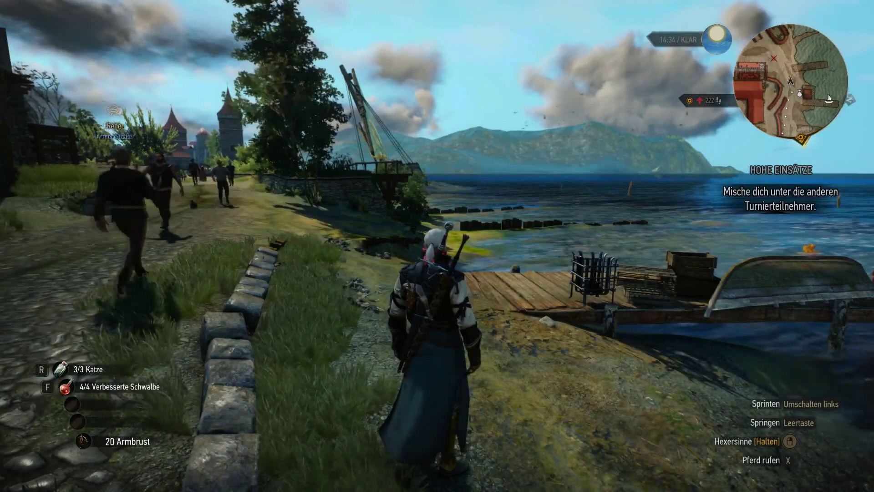
Leave the game, reopen xmls\gameplay\items\def_item_crafting_weapons.xml and select 'Gryphon School steel sword' on line 3108.
key("super")
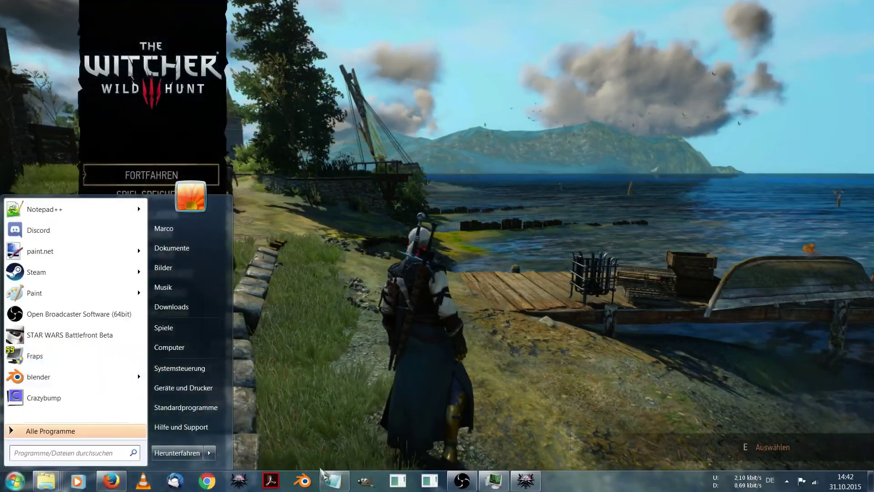
right_click(41, 483)
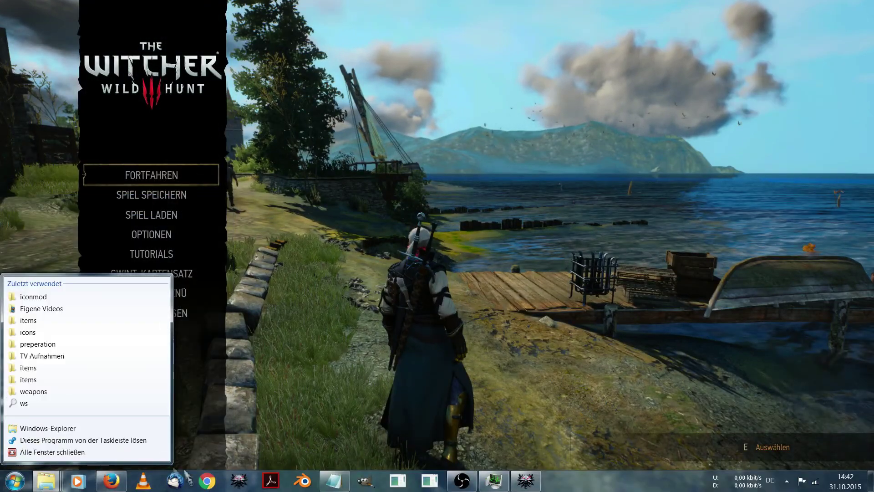
left_click(50, 484)
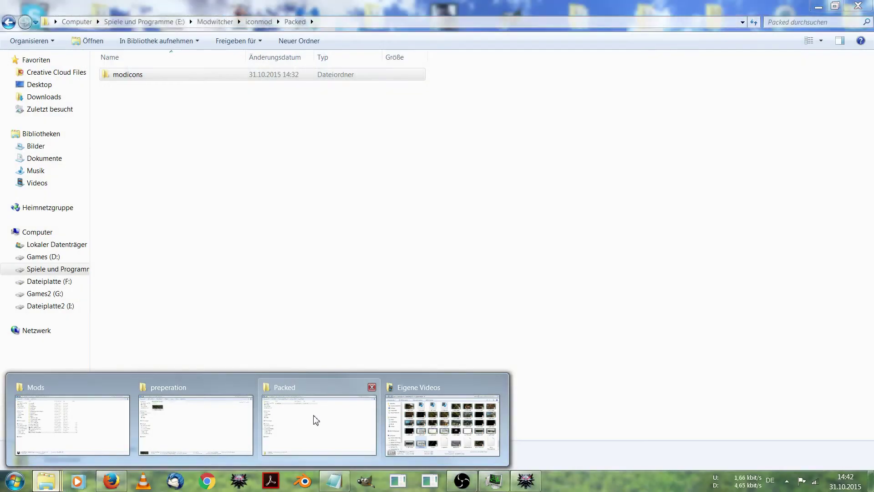
left_click(314, 455)
key("BackSpace")
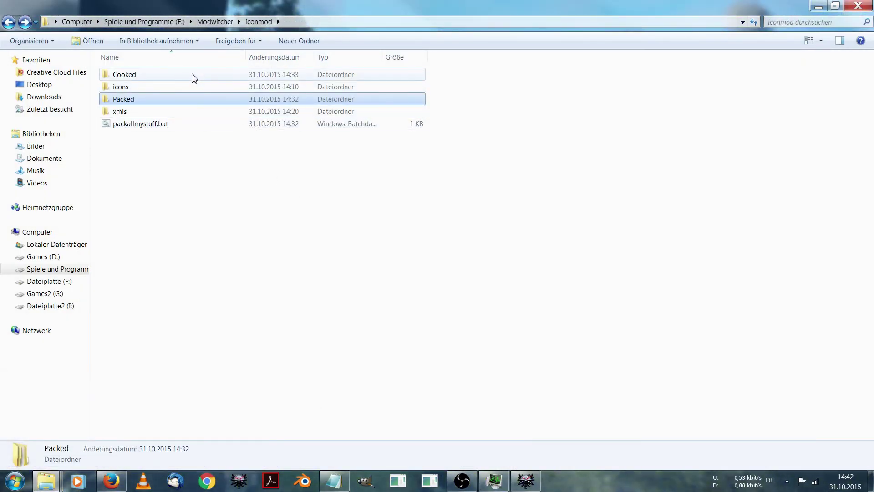
double_click(179, 111)
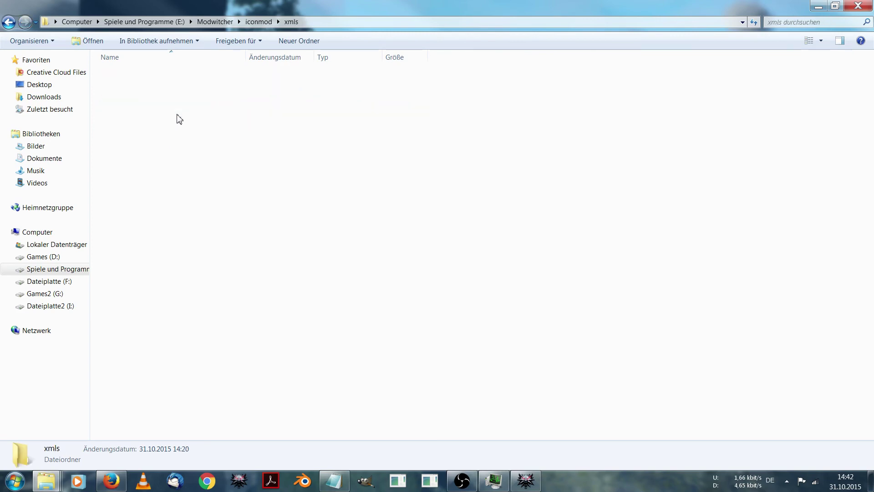
double_click(178, 75)
double_click(176, 76)
double_click(176, 76)
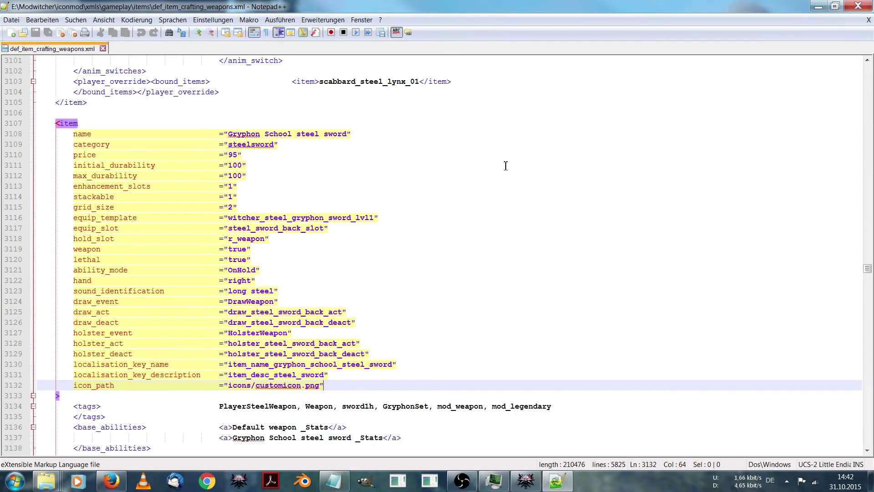
left_click(374, 138)
left_click_drag(355, 135, 311, 135)
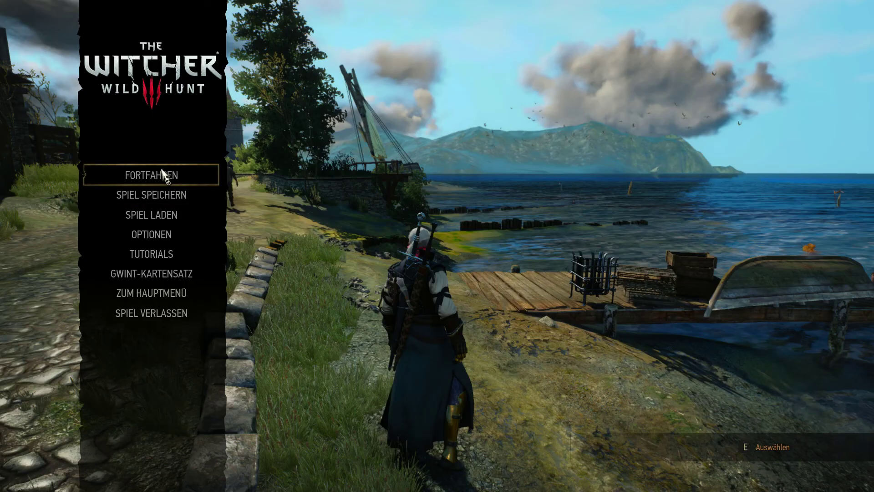
Run additem("Gryphon School steel sword") twice in the game's debug console.
key("Escape")
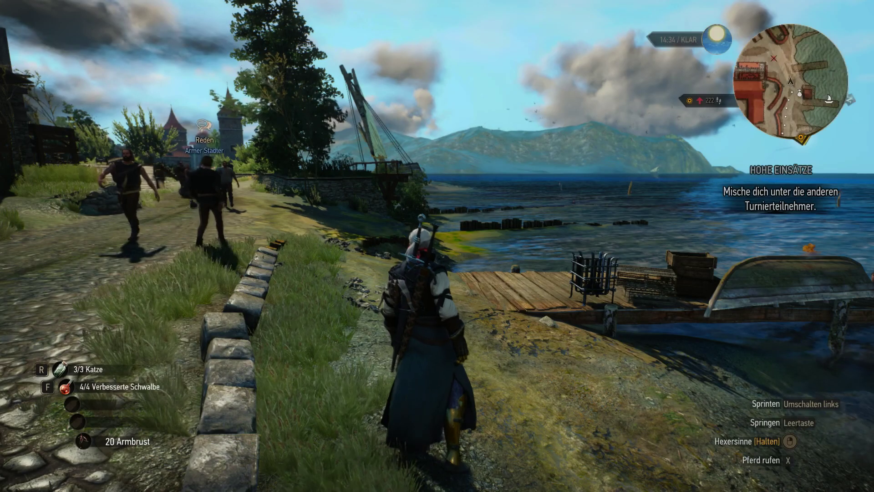
key("grave")
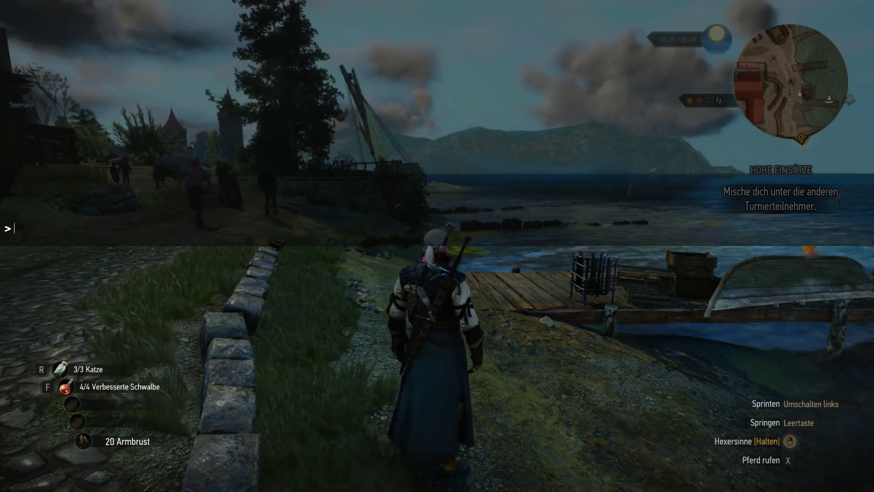
type("additme")
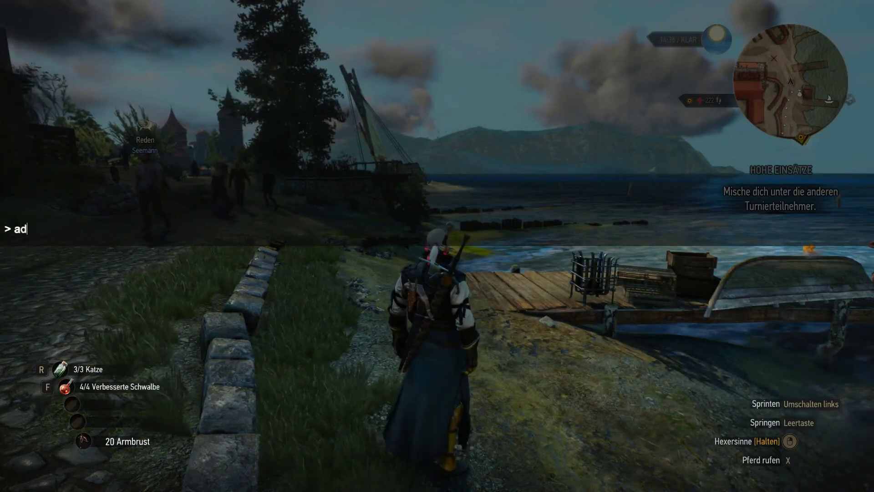
key("BackSpace")
key("BackSpace")
key("BackSpace")
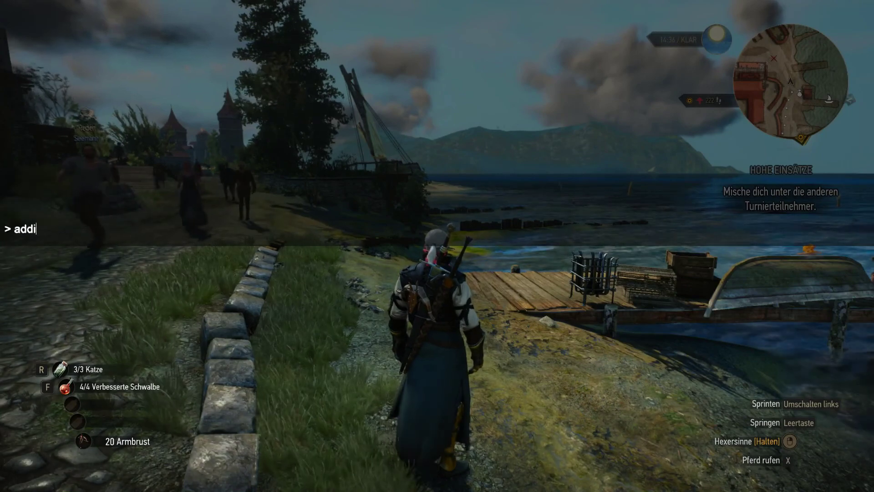
type("tem(\"Gryphon School steel sword\")")
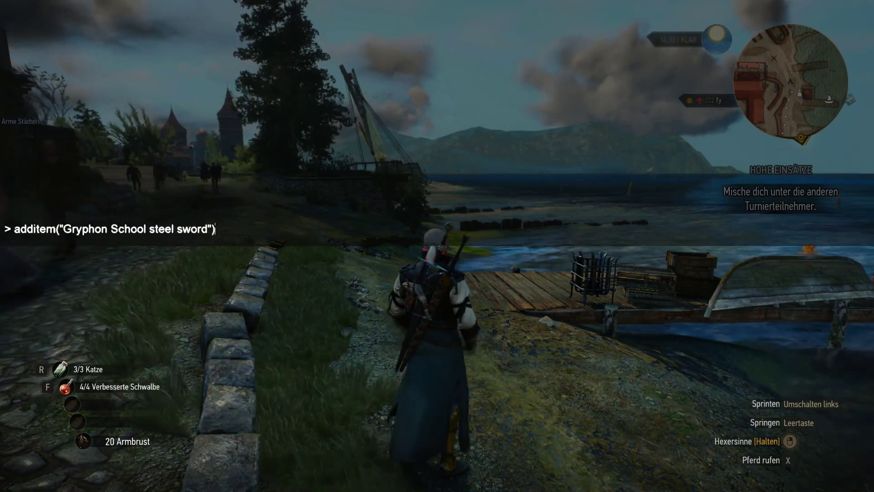
key("Return")
key("Up")
key("Return")
key("grave")
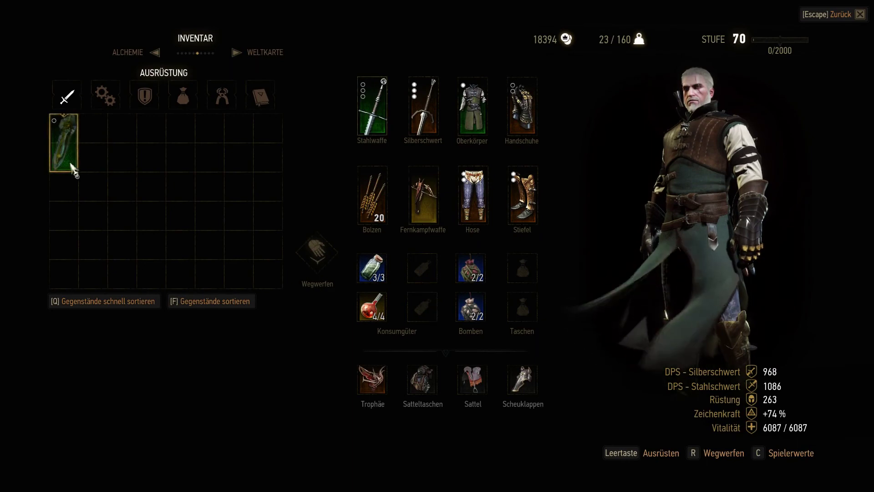
Equip the custom-icon Greifenstahlschwert in the Stahlwaffe slot, raising steel-sword DPS to 504.
mouse_move(69, 169)
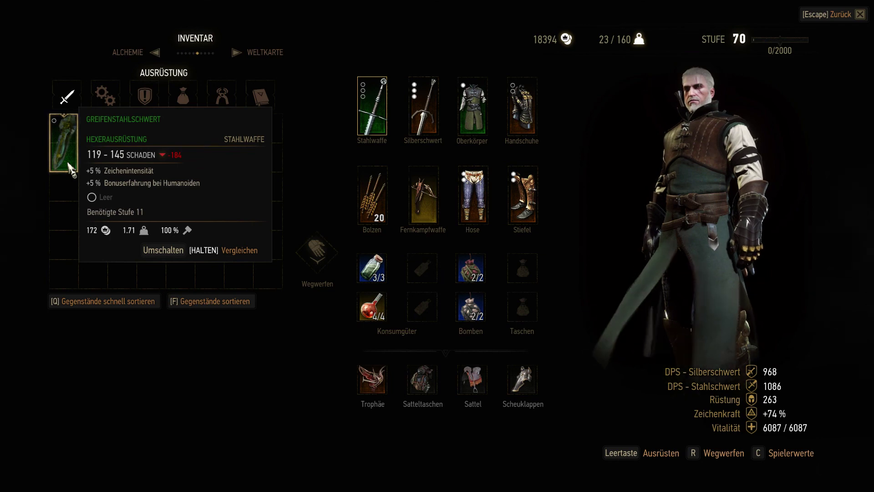
double_click(70, 169)
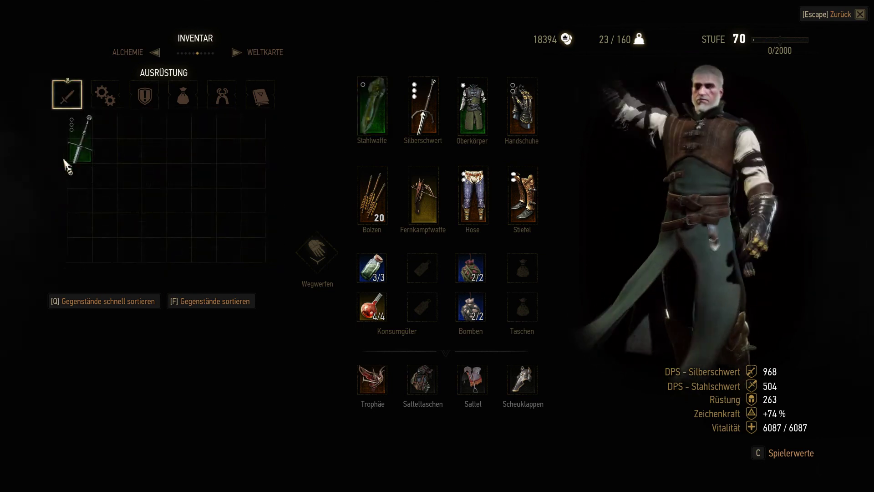
mouse_move(65, 163)
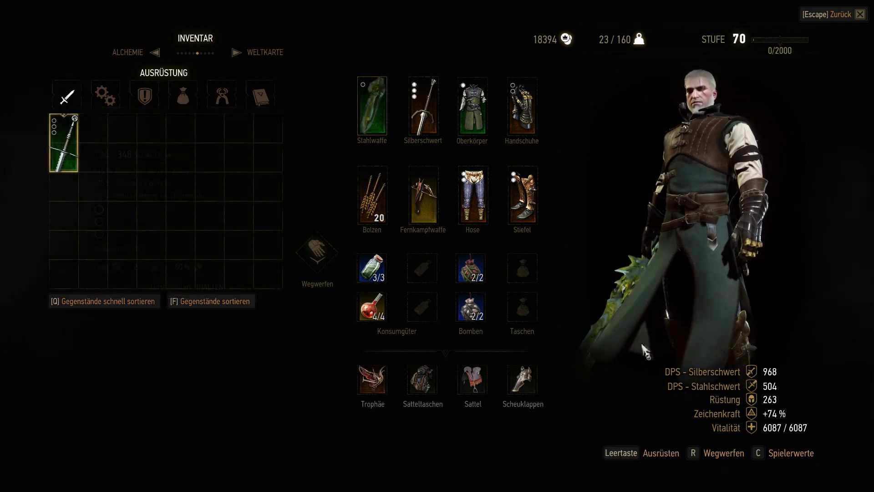